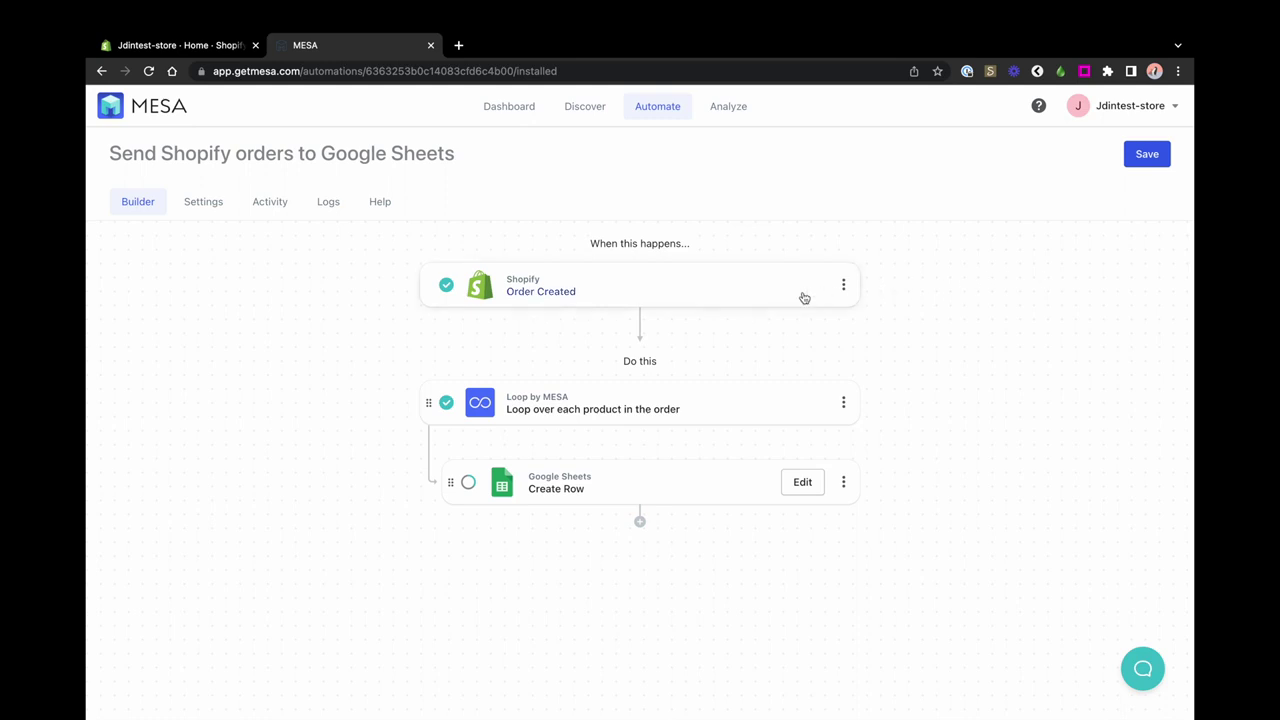
Check the values that the Loop step iterates over and complete its configuration.
{"action": "left_click", "coordinate": [777, 412]}
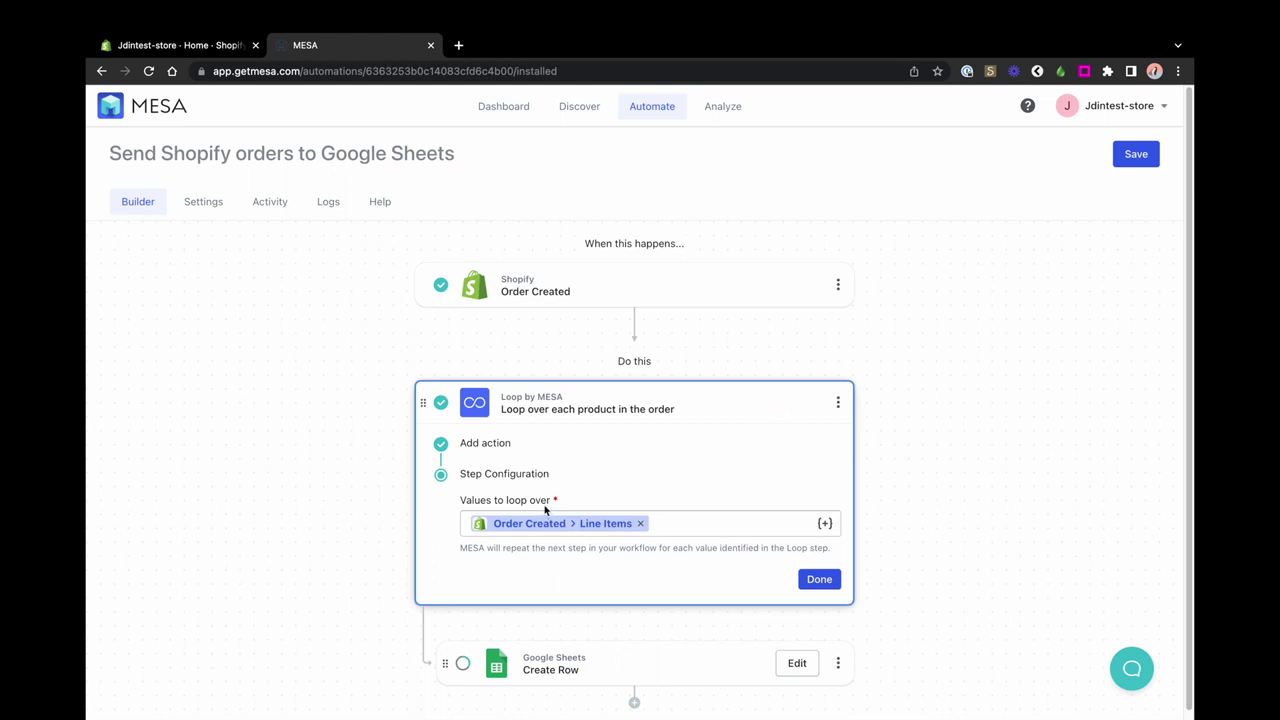
{"action": "mouse_move", "coordinate": [603, 530]}
{"action": "left_click", "coordinate": [819, 579]}
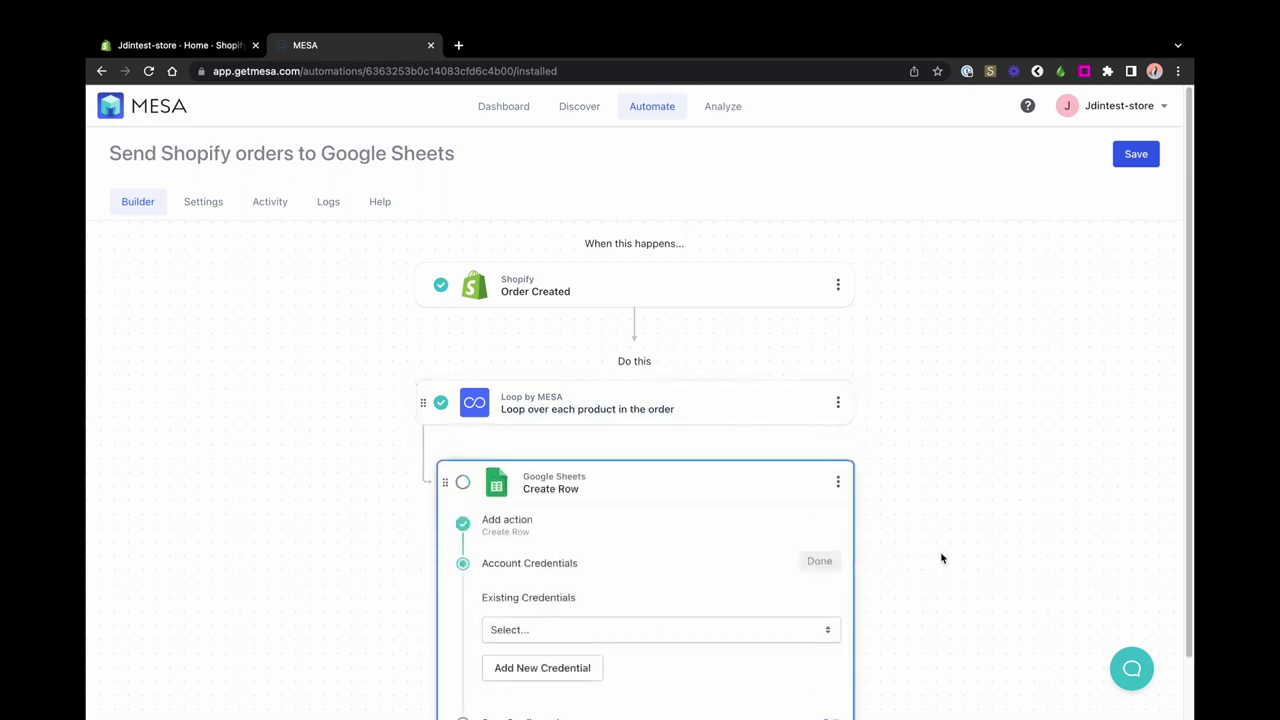
Add a new credential to the Create Row step using the MESA Google app and allow access to the Google account.
{"action": "scroll", "coordinate": [942, 566], "scroll_direction": "down", "scroll_amount": 2}
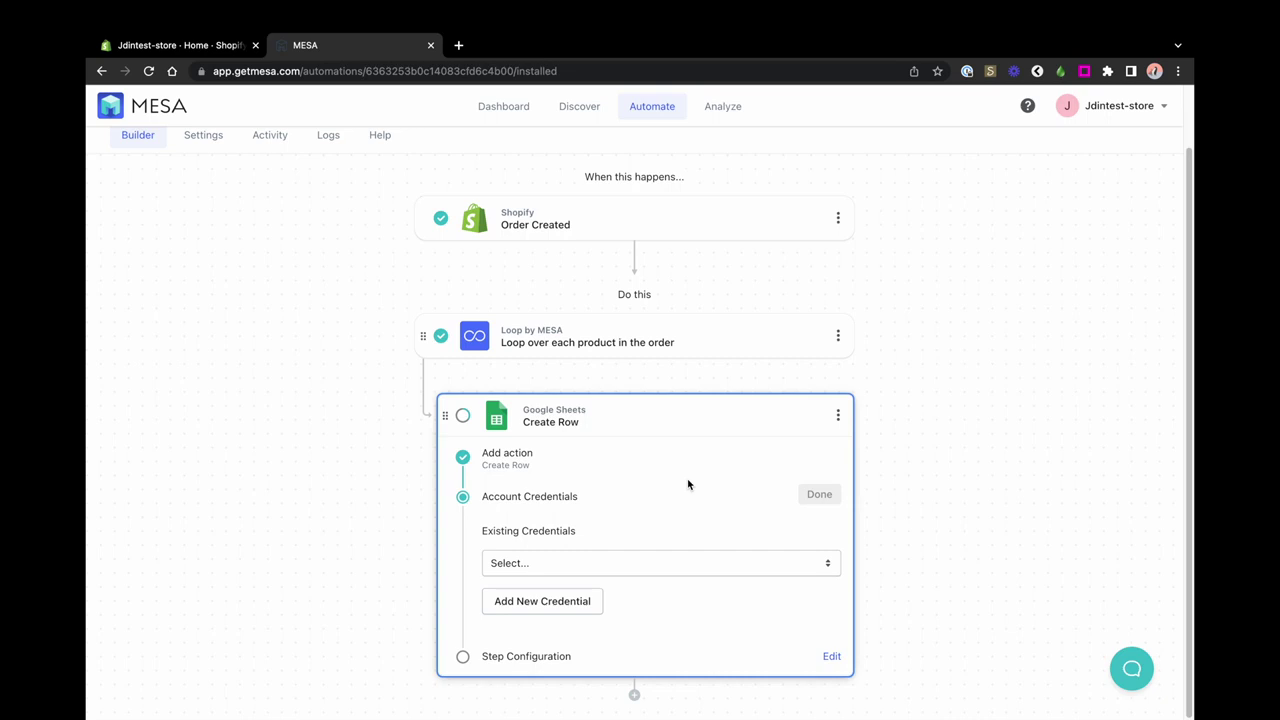
{"action": "left_click", "coordinate": [576, 606]}
{"action": "scroll", "coordinate": [740, 634], "scroll_direction": "down", "scroll_amount": 2}
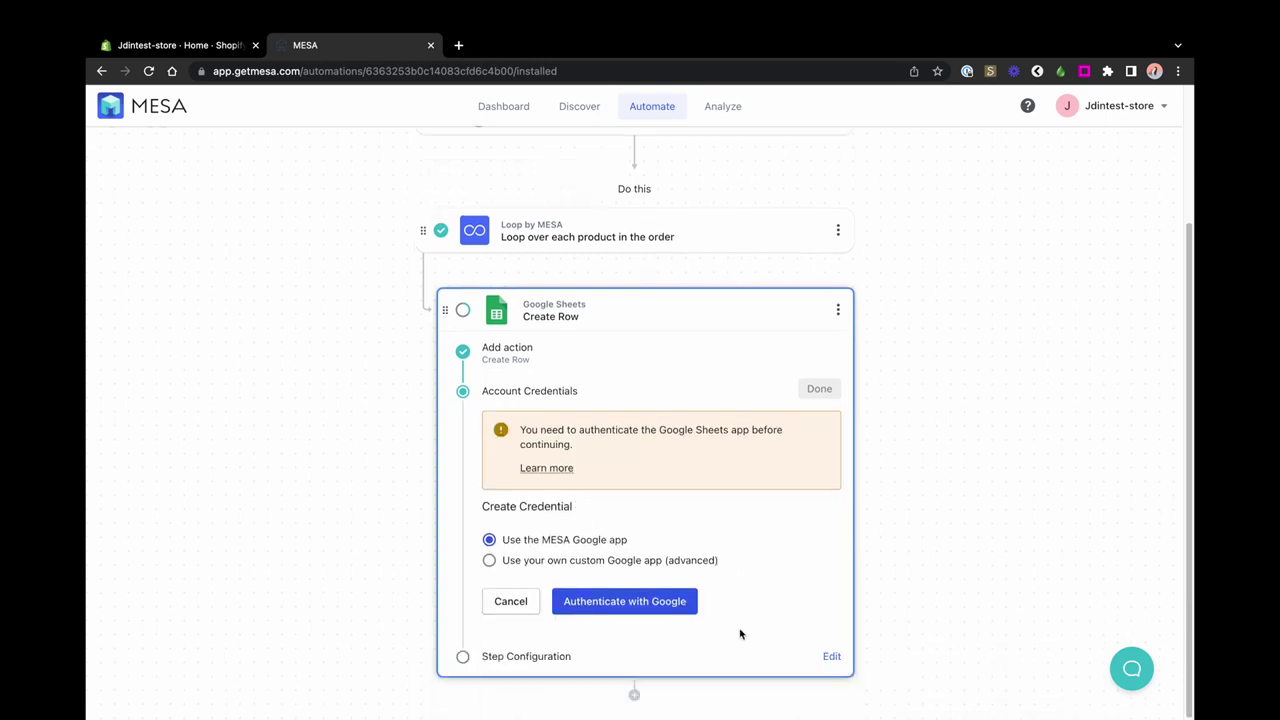
{"action": "left_click", "coordinate": [644, 608]}
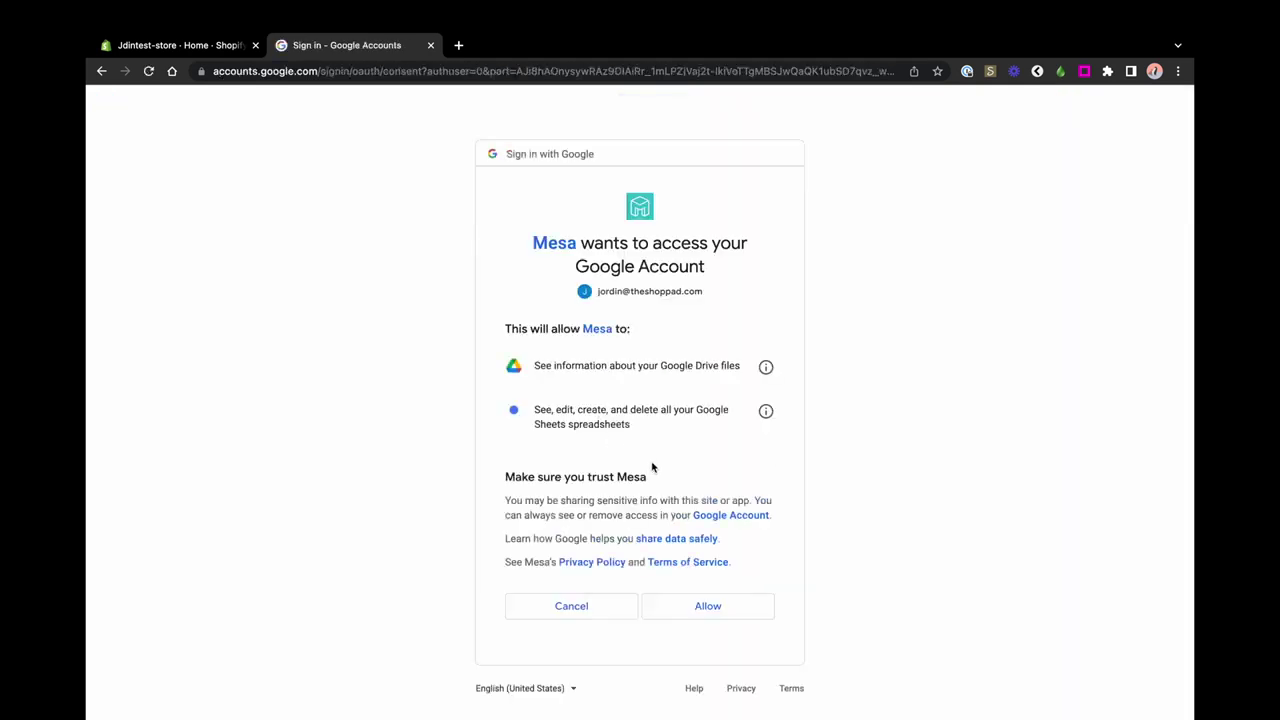
{"action": "left_click", "coordinate": [738, 611]}
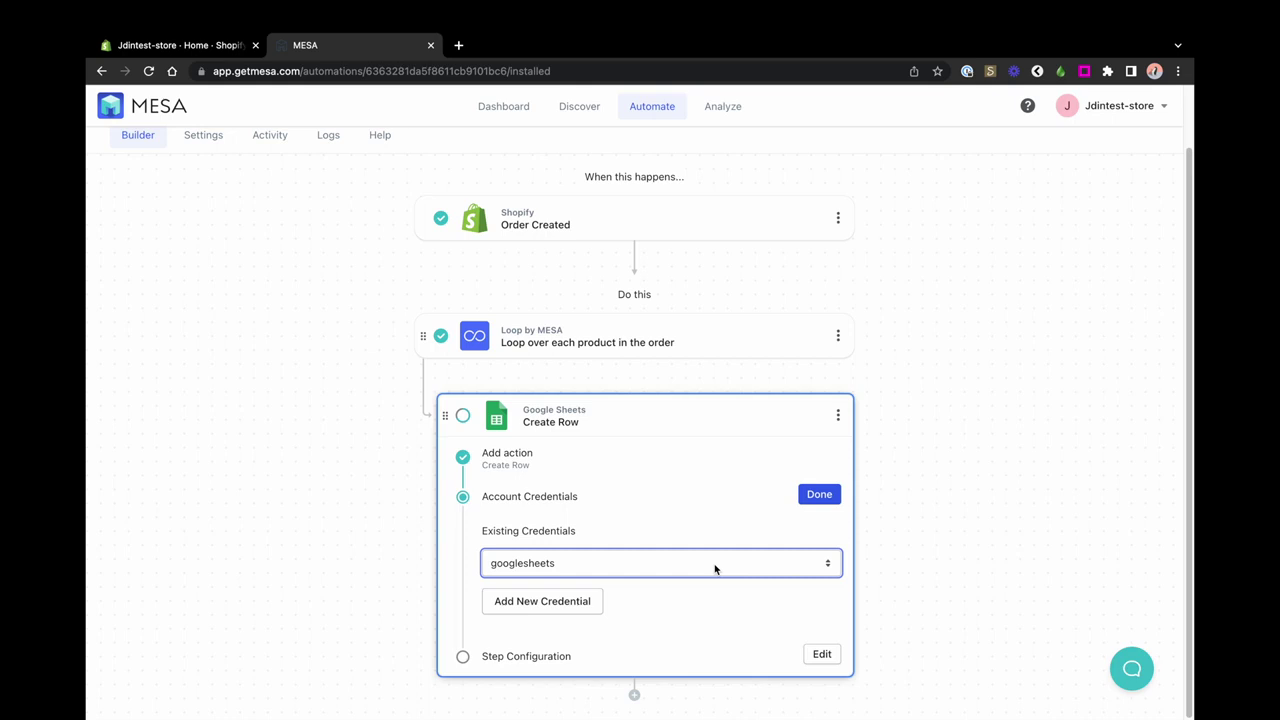
Configure the Create Row step to use the existing spreadsheet Shopify New Order Sheet.
{"action": "left_click", "coordinate": [822, 655]}
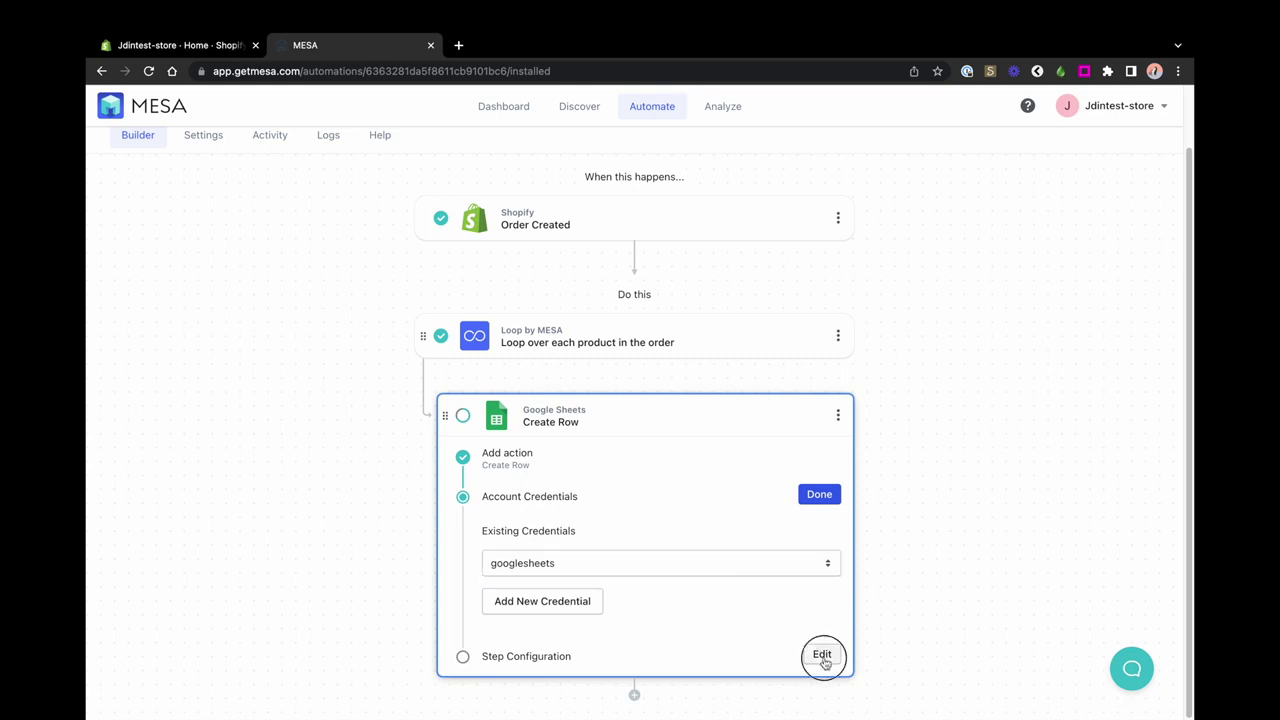
{"action": "scroll", "coordinate": [926, 607], "scroll_direction": "down", "scroll_amount": 3}
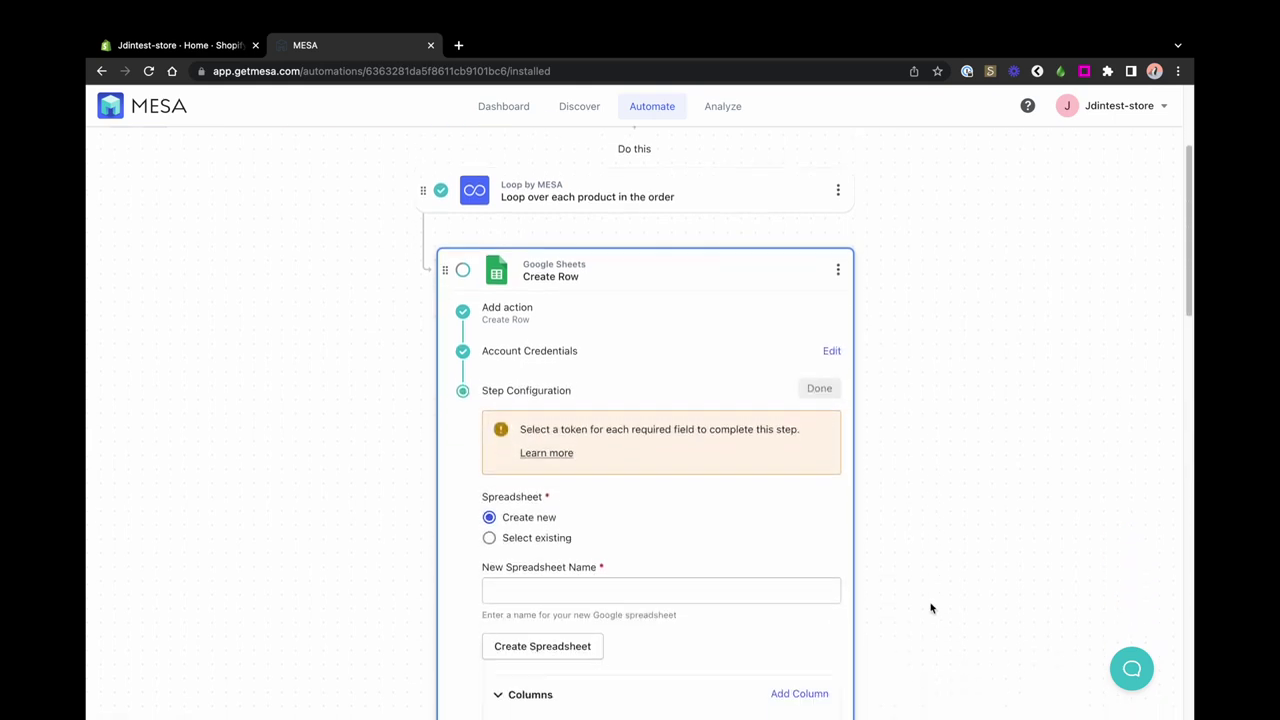
{"action": "scroll", "coordinate": [930, 607], "scroll_direction": "down", "scroll_amount": 2}
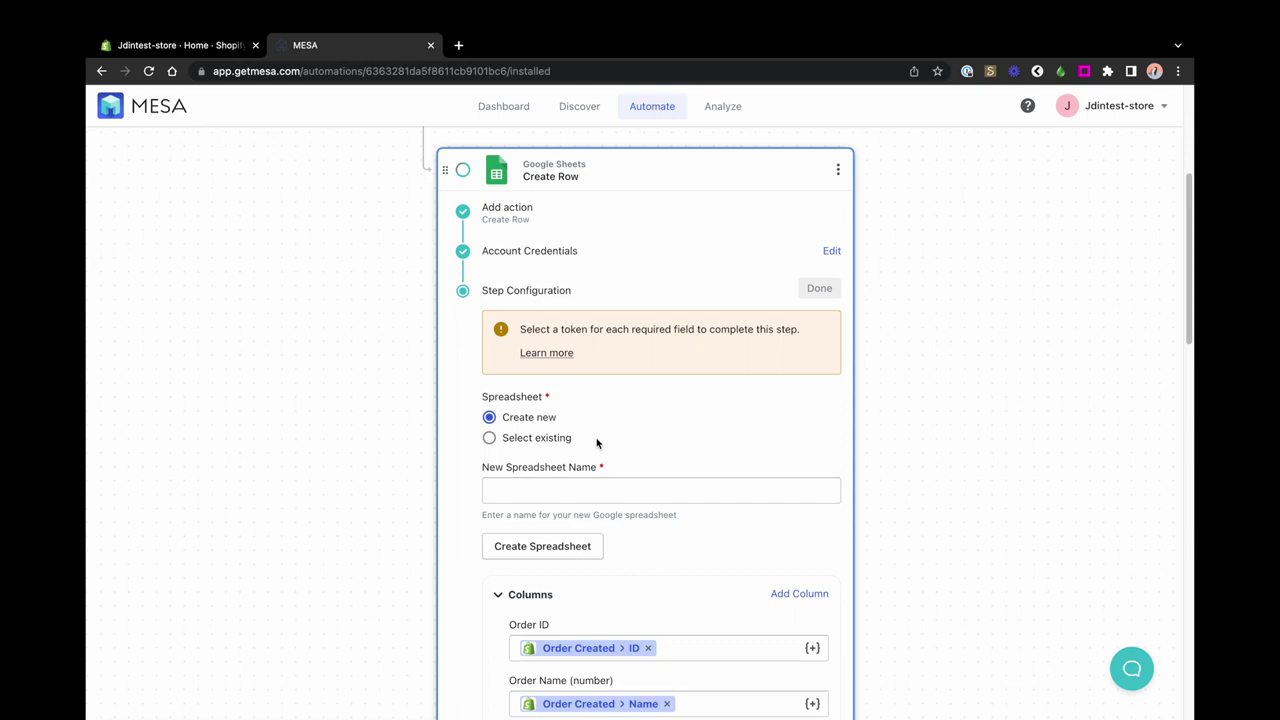
{"action": "left_click", "coordinate": [491, 441]}
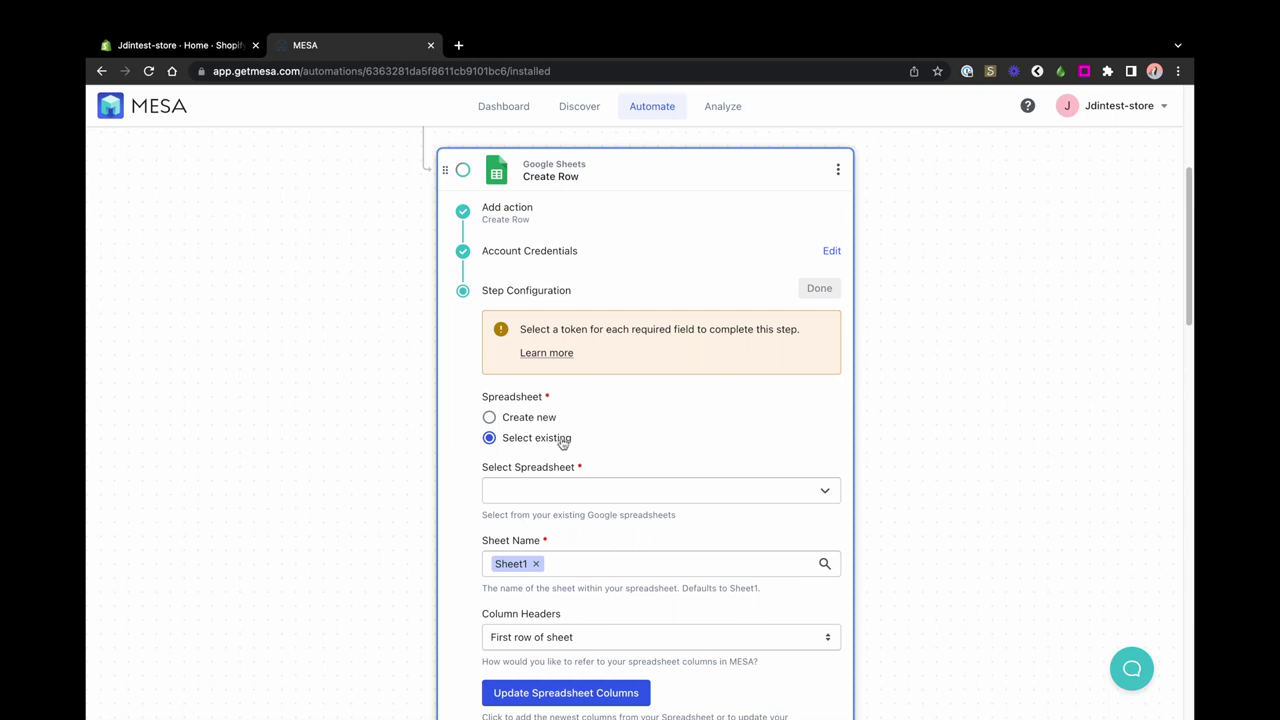
{"action": "left_click", "coordinate": [588, 486]}
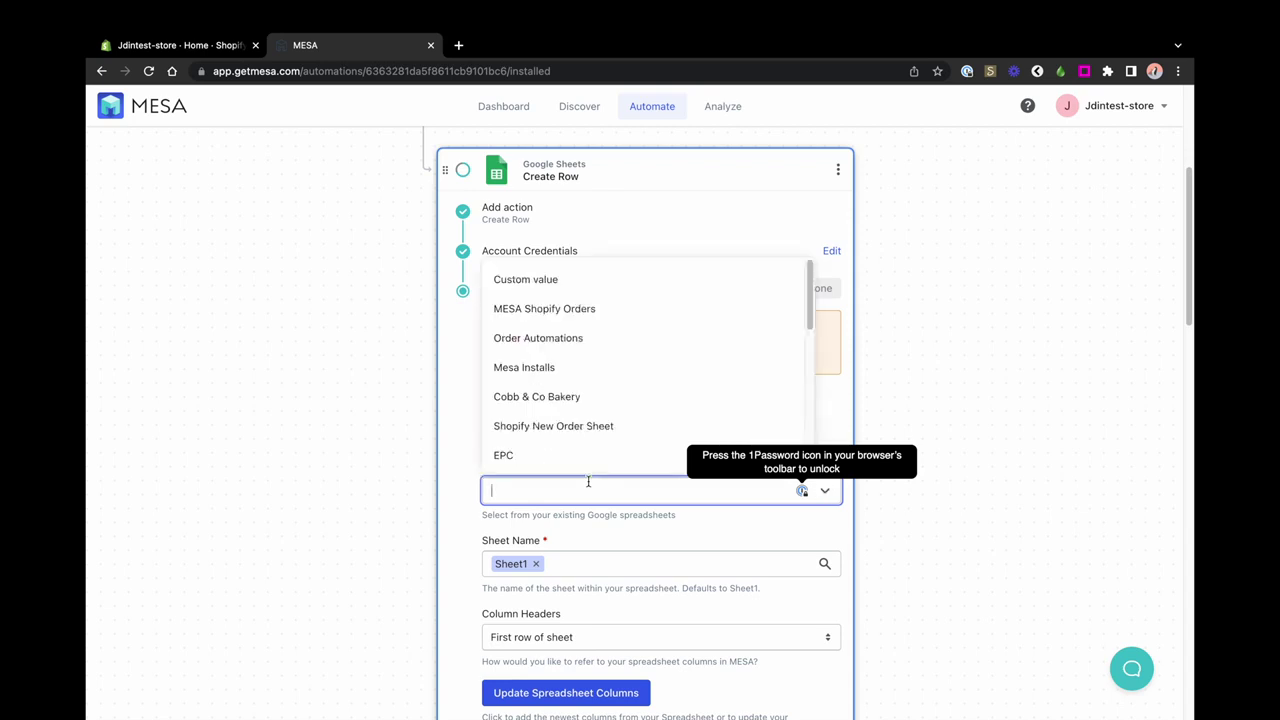
{"action": "left_click", "coordinate": [563, 425]}
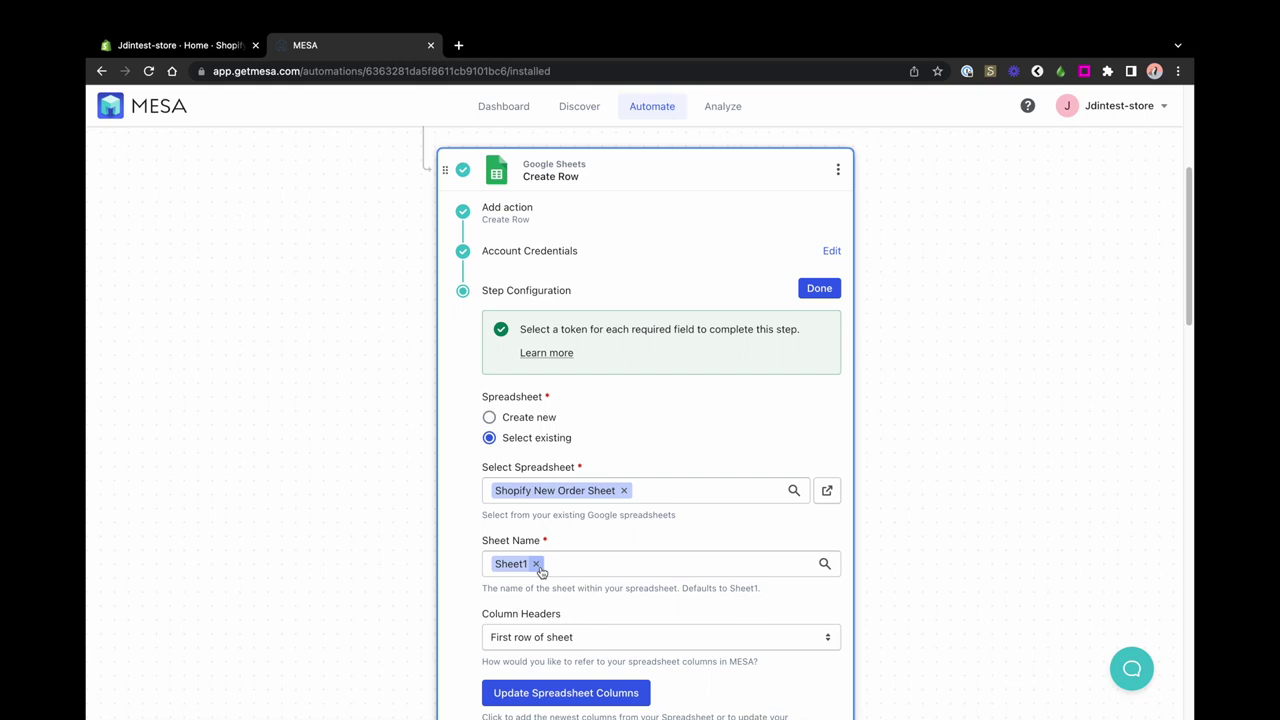
Set the sheet name to New Orders Nov. and update the spreadsheet columns.
{"action": "left_click", "coordinate": [536, 564]}
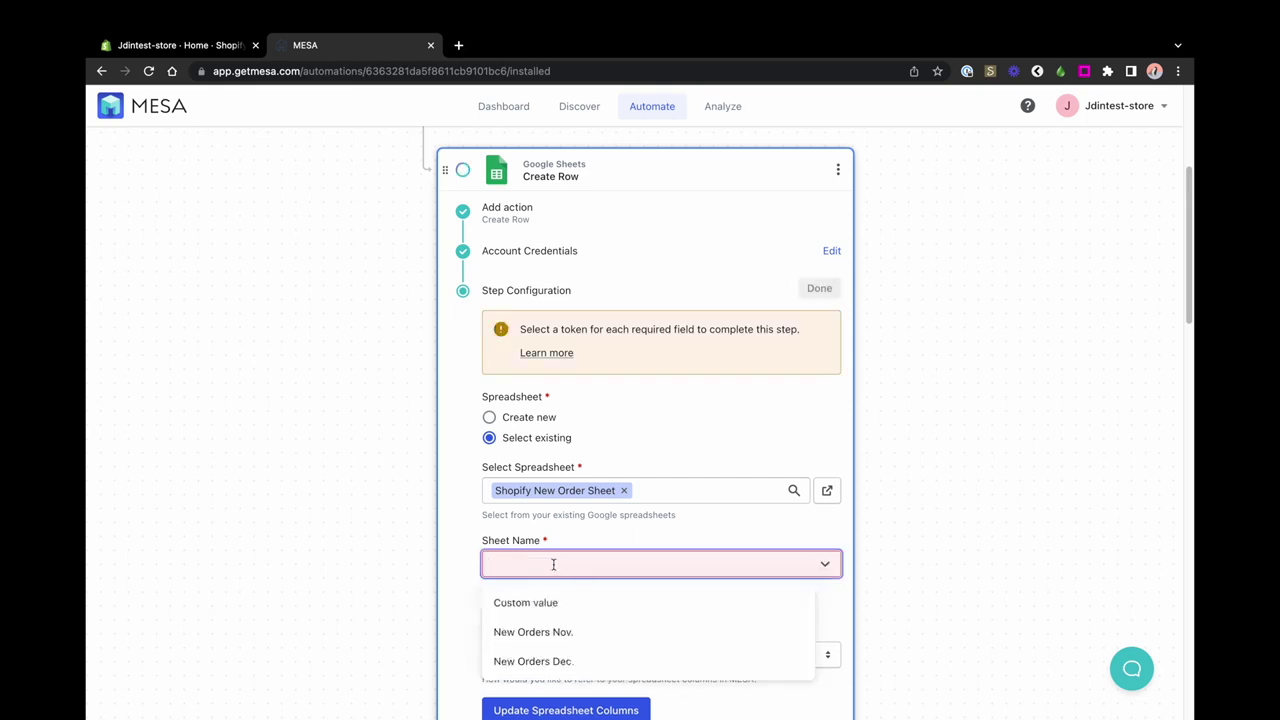
{"action": "left_click", "coordinate": [551, 631]}
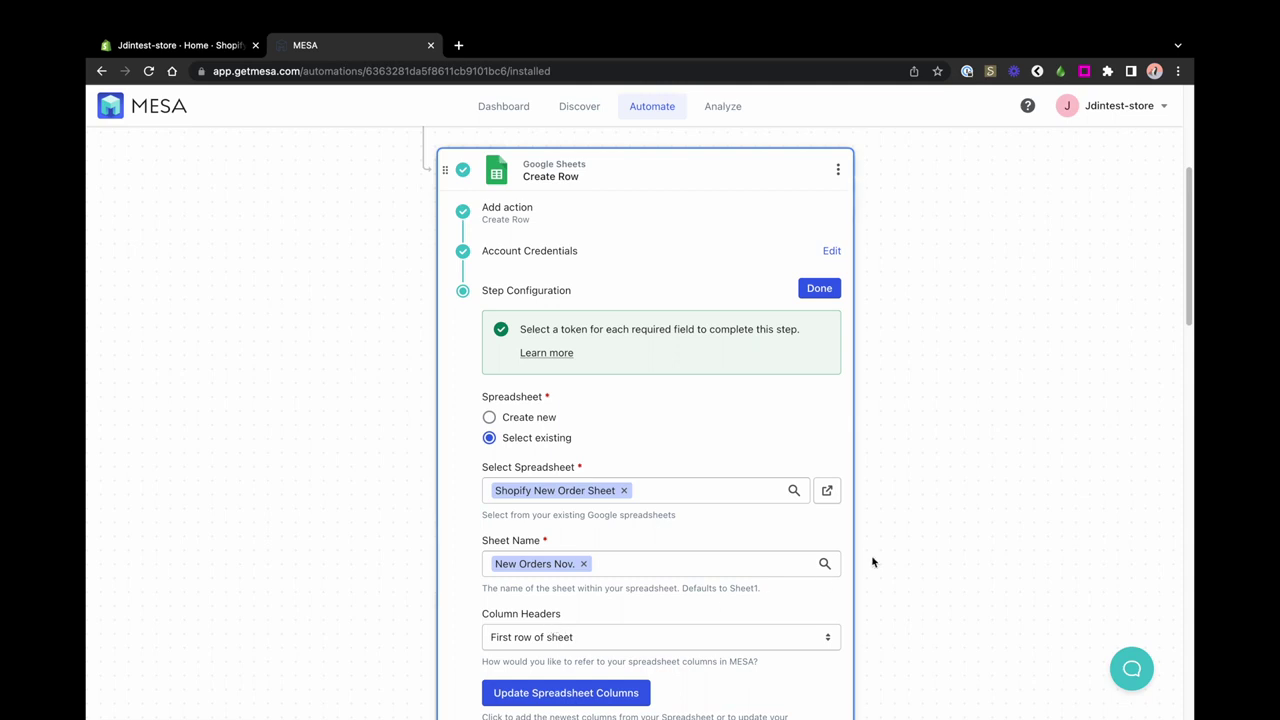
{"action": "scroll", "coordinate": [870, 562], "scroll_direction": "down", "scroll_amount": 2}
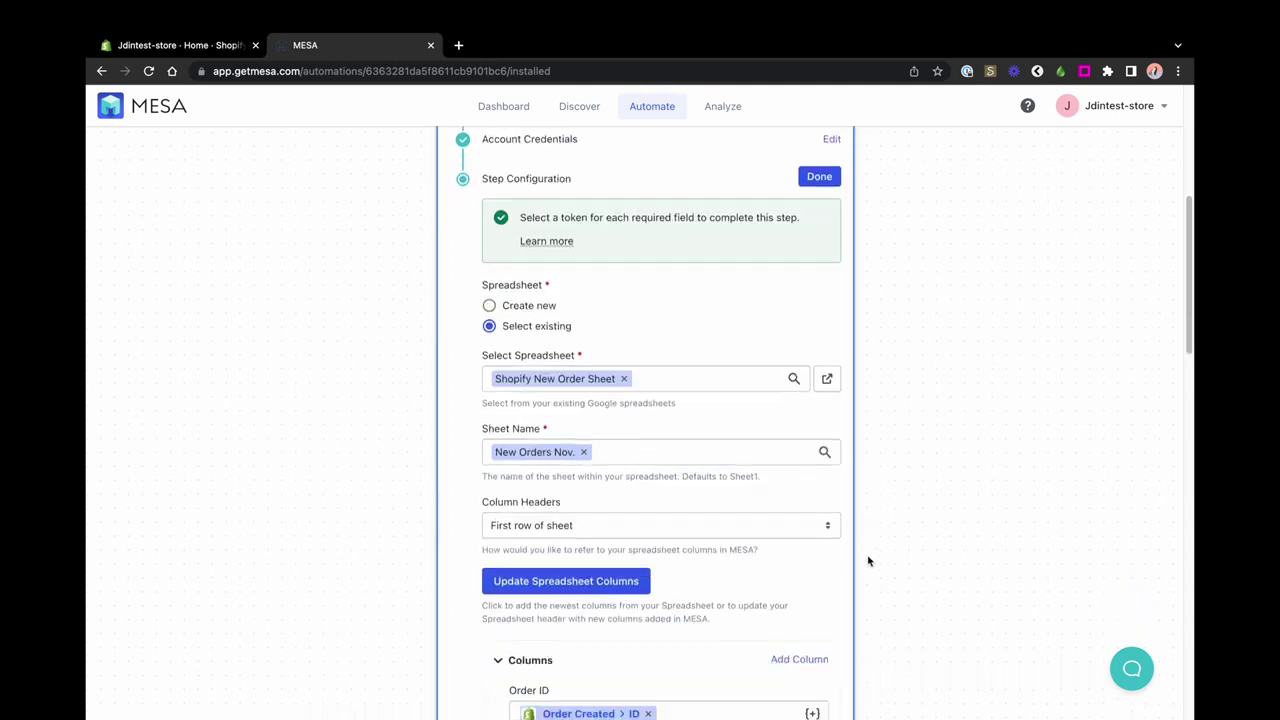
{"action": "left_click", "coordinate": [622, 580]}
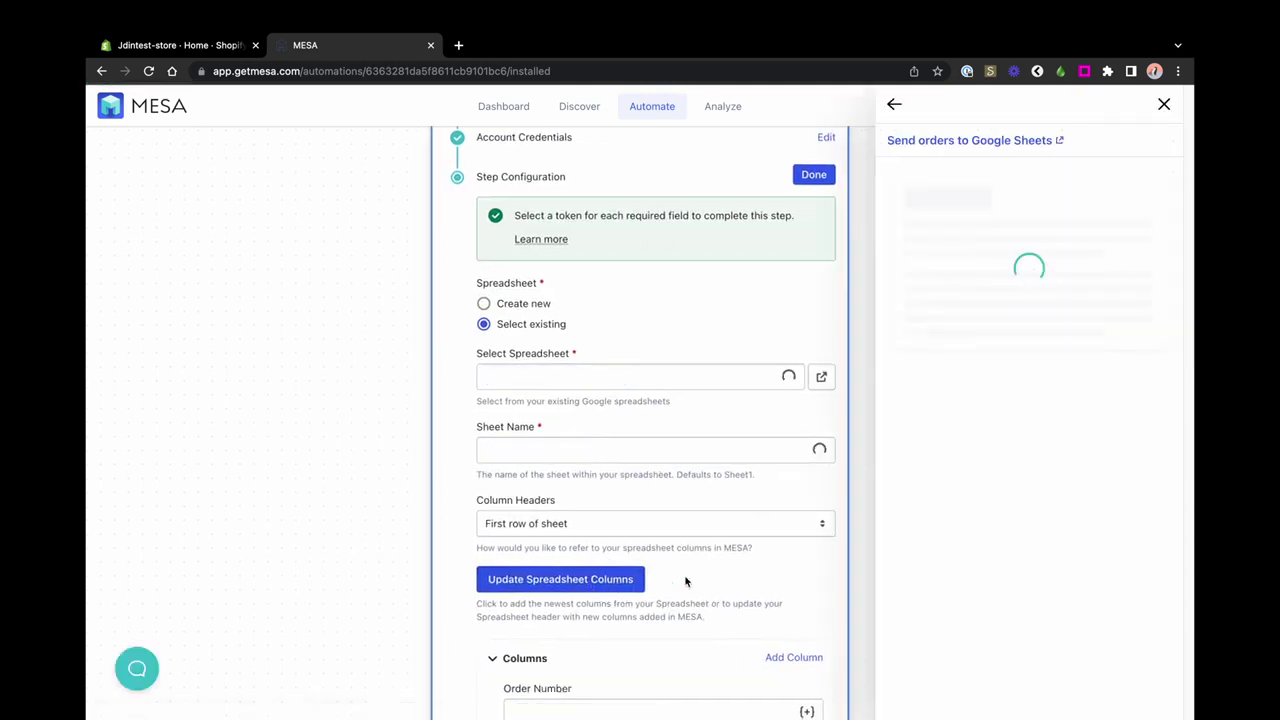
{"action": "left_click", "coordinate": [1164, 104]}
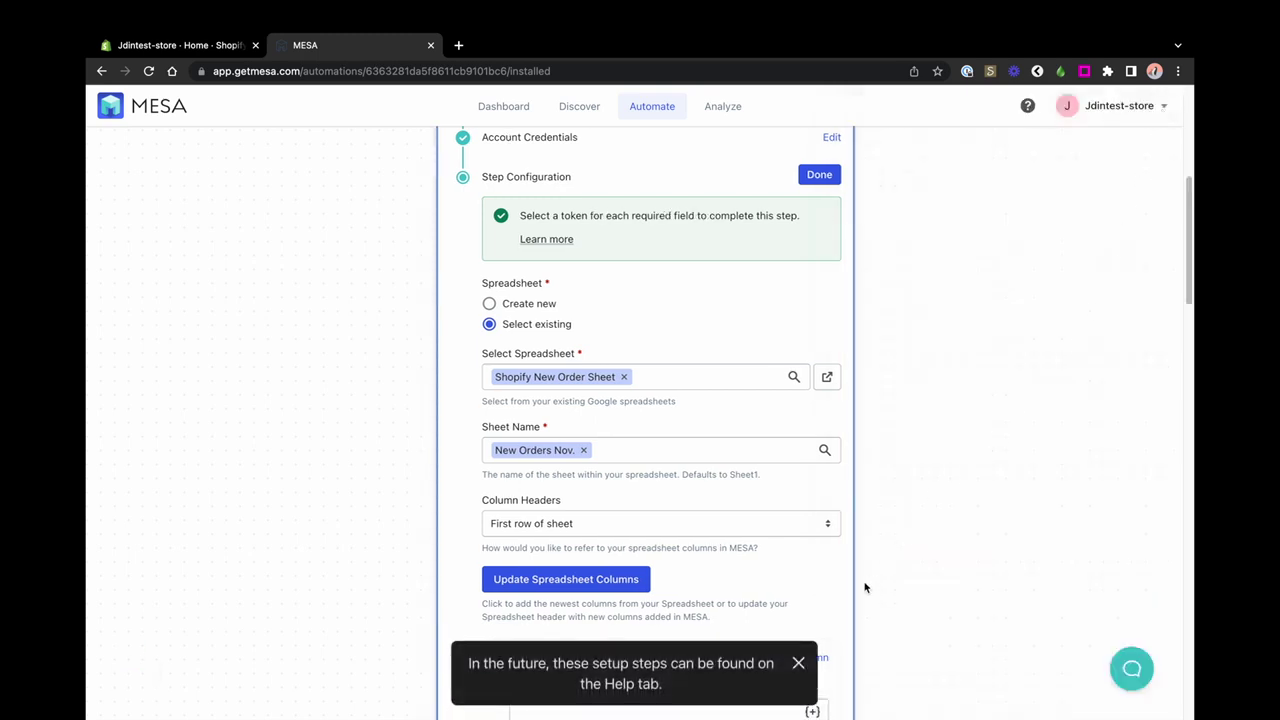
Fill the Order Number column with an Order Created variable found by searching for "name", and open variable selection for First Name.
{"action": "scroll", "coordinate": [866, 586], "scroll_direction": "down", "scroll_amount": 1}
{"action": "scroll", "coordinate": [866, 586], "scroll_direction": "down", "scroll_amount": 6}
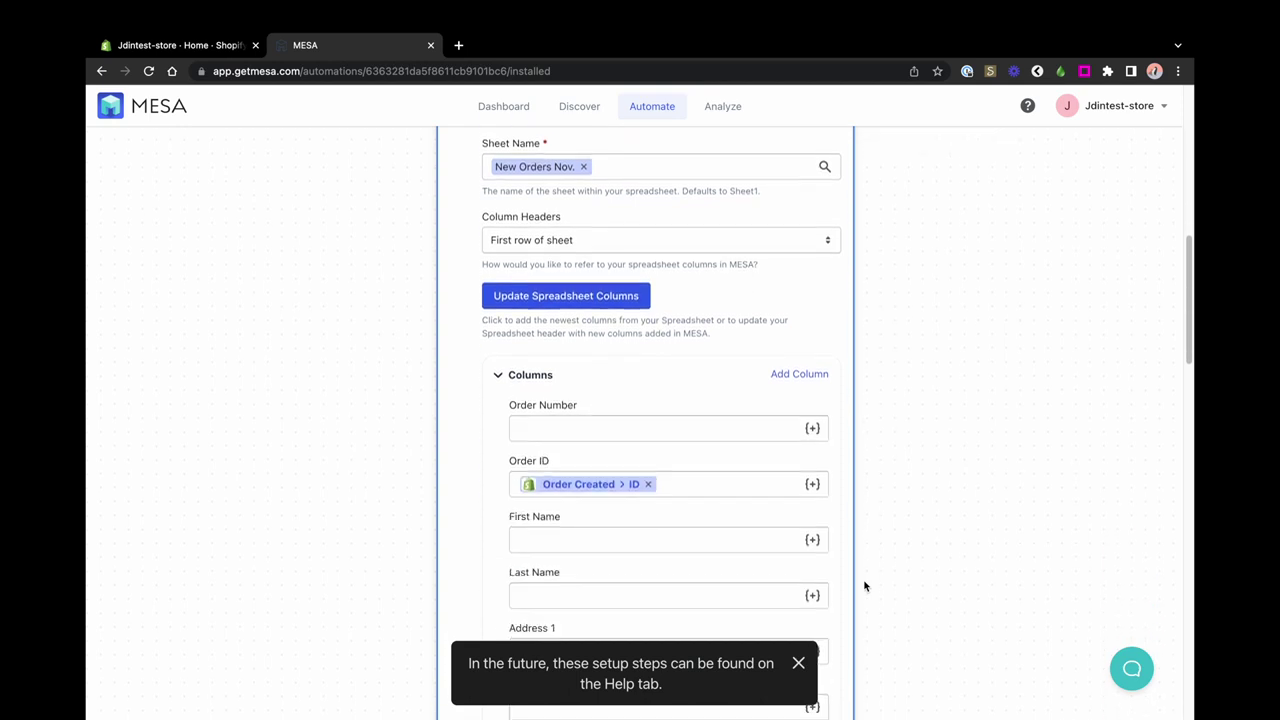
{"action": "scroll", "coordinate": [866, 586], "scroll_direction": "down", "scroll_amount": 4}
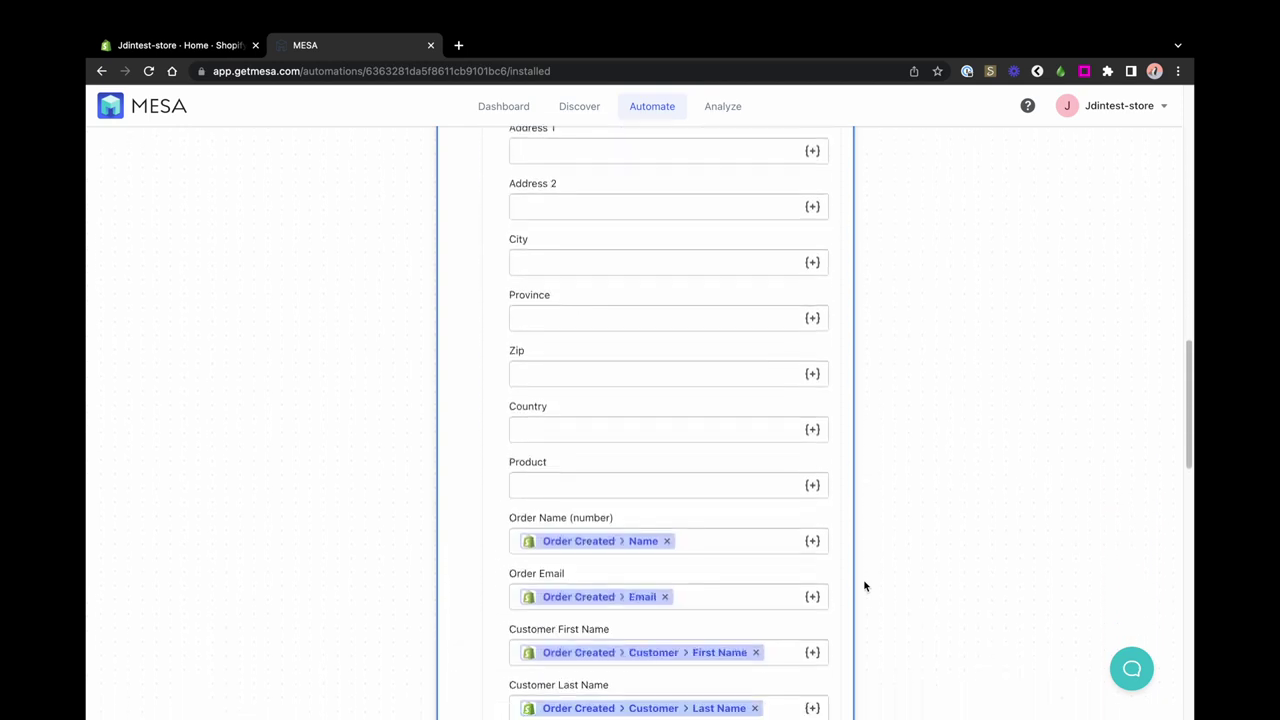
{"action": "scroll", "coordinate": [866, 586], "scroll_direction": "up", "scroll_amount": 10}
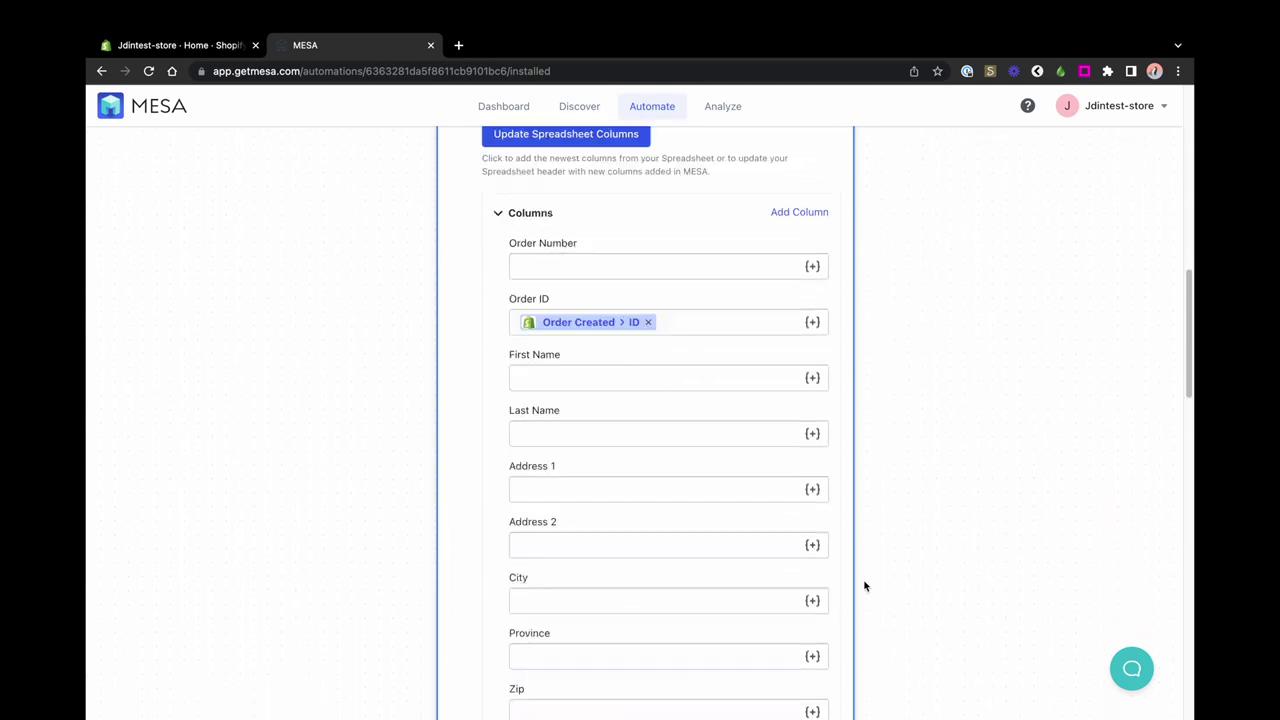
{"action": "left_click", "coordinate": [812, 300]}
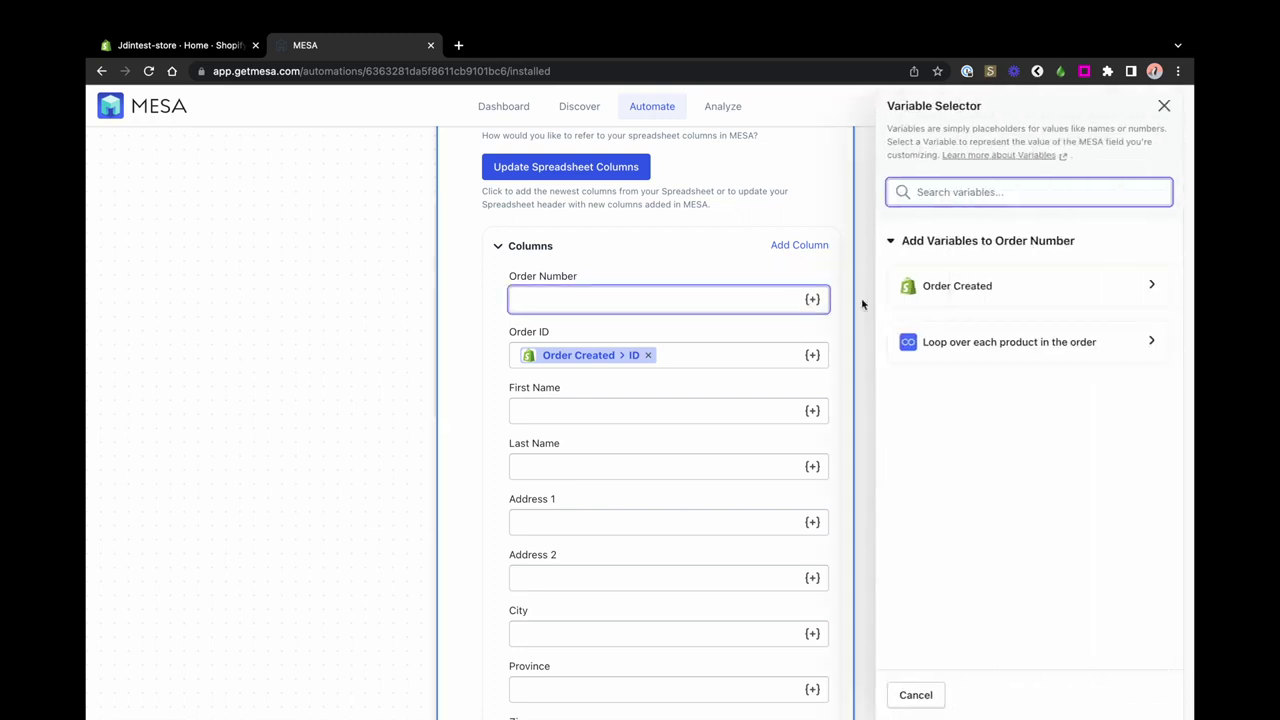
{"action": "left_click", "coordinate": [968, 289]}
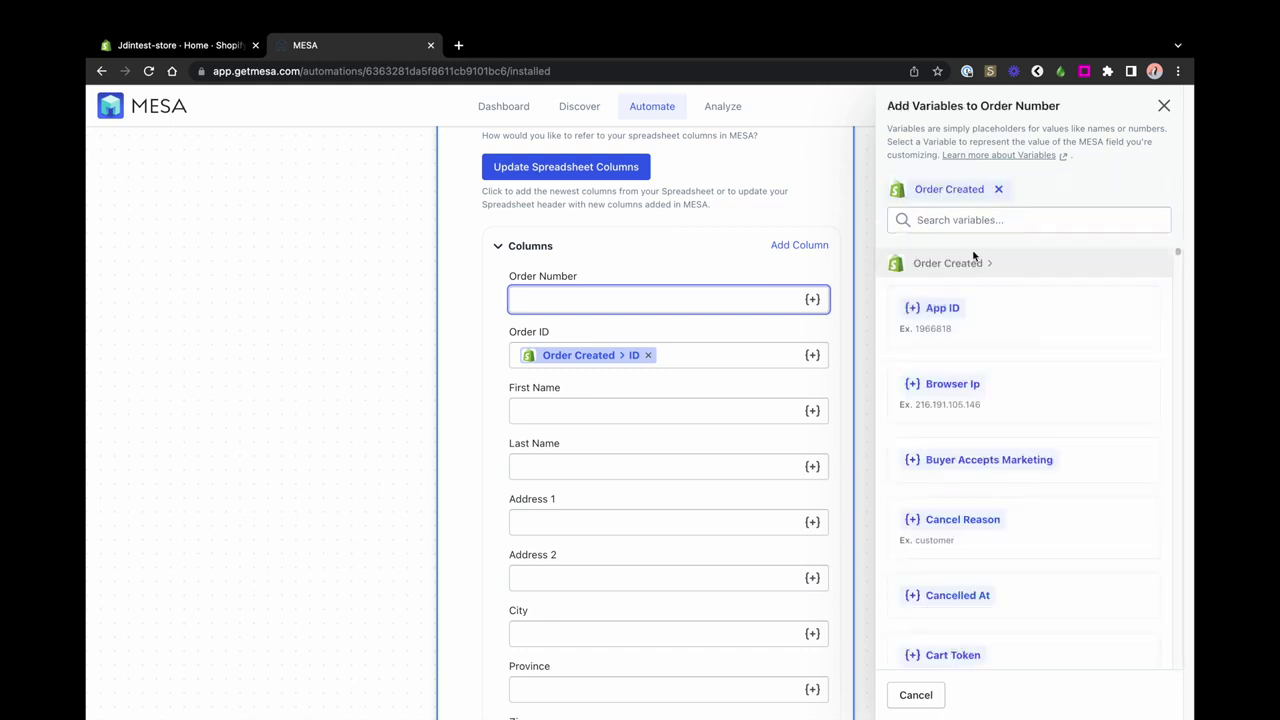
{"action": "left_click", "coordinate": [977, 219]}
{"action": "type", "text": "name"}
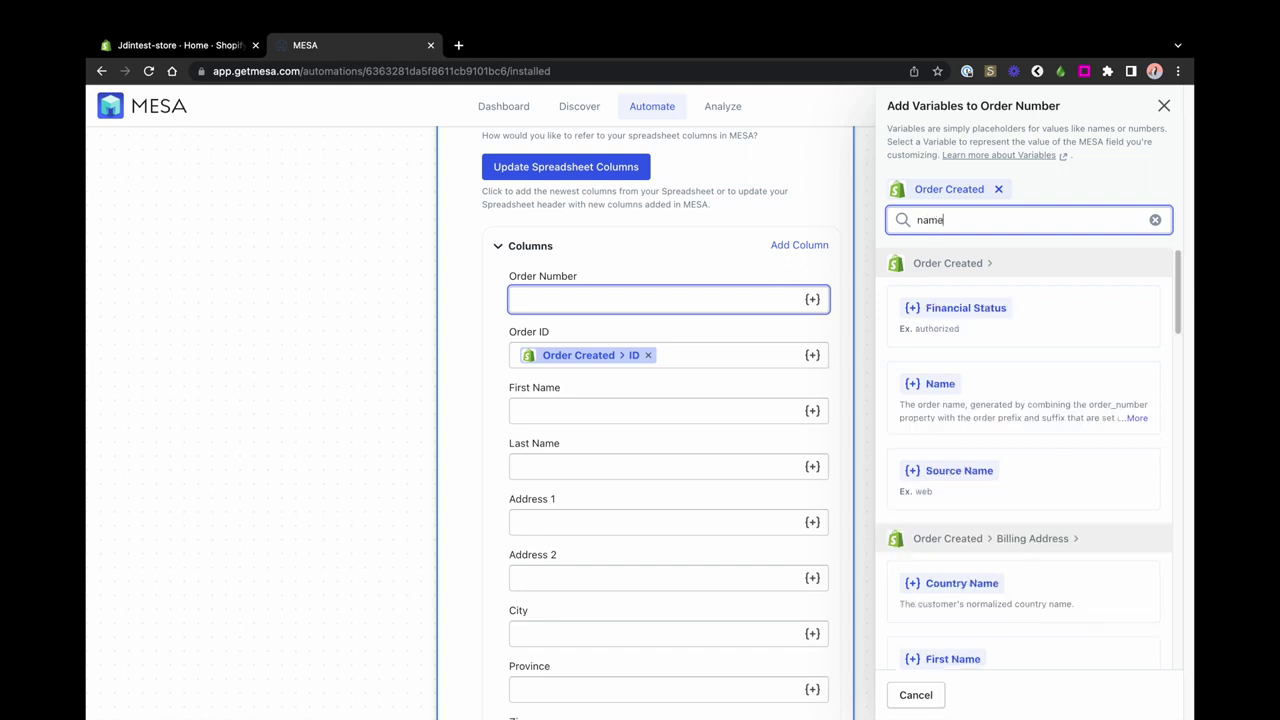
{"action": "left_click", "coordinate": [925, 308]}
{"action": "left_click", "coordinate": [774, 408]}
{"action": "left_click", "coordinate": [812, 411]}
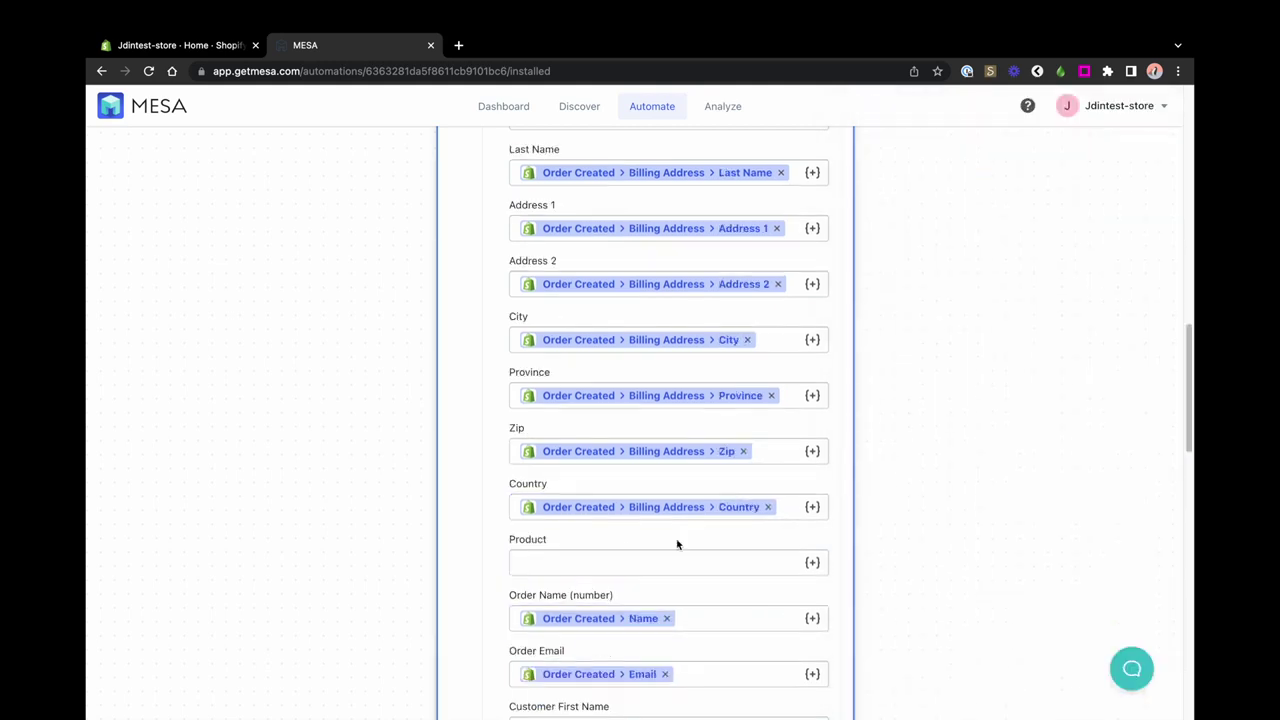
Map the Product column to the Title variable of the product loop and complete the Create Row configuration.
{"action": "left_click", "coordinate": [760, 562]}
{"action": "left_click", "coordinate": [812, 562]}
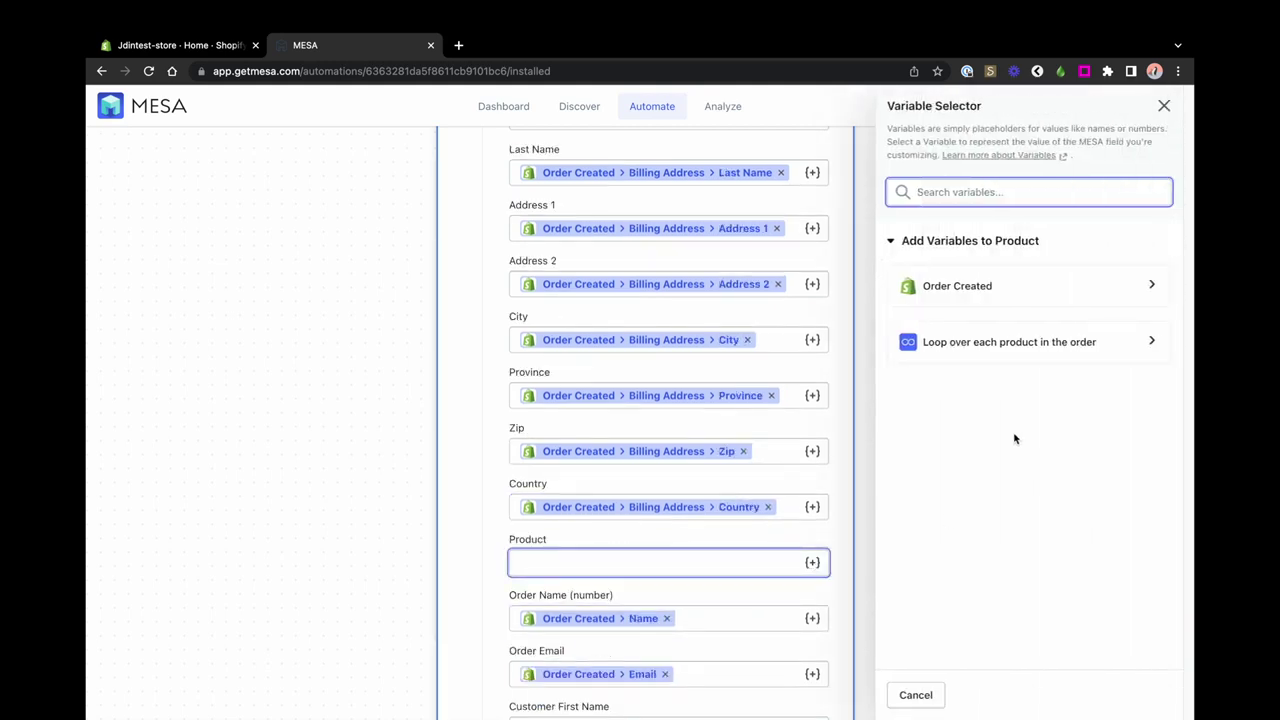
{"action": "left_click", "coordinate": [1005, 343]}
{"action": "scroll", "coordinate": [1005, 450], "scroll_direction": "down", "scroll_amount": 5}
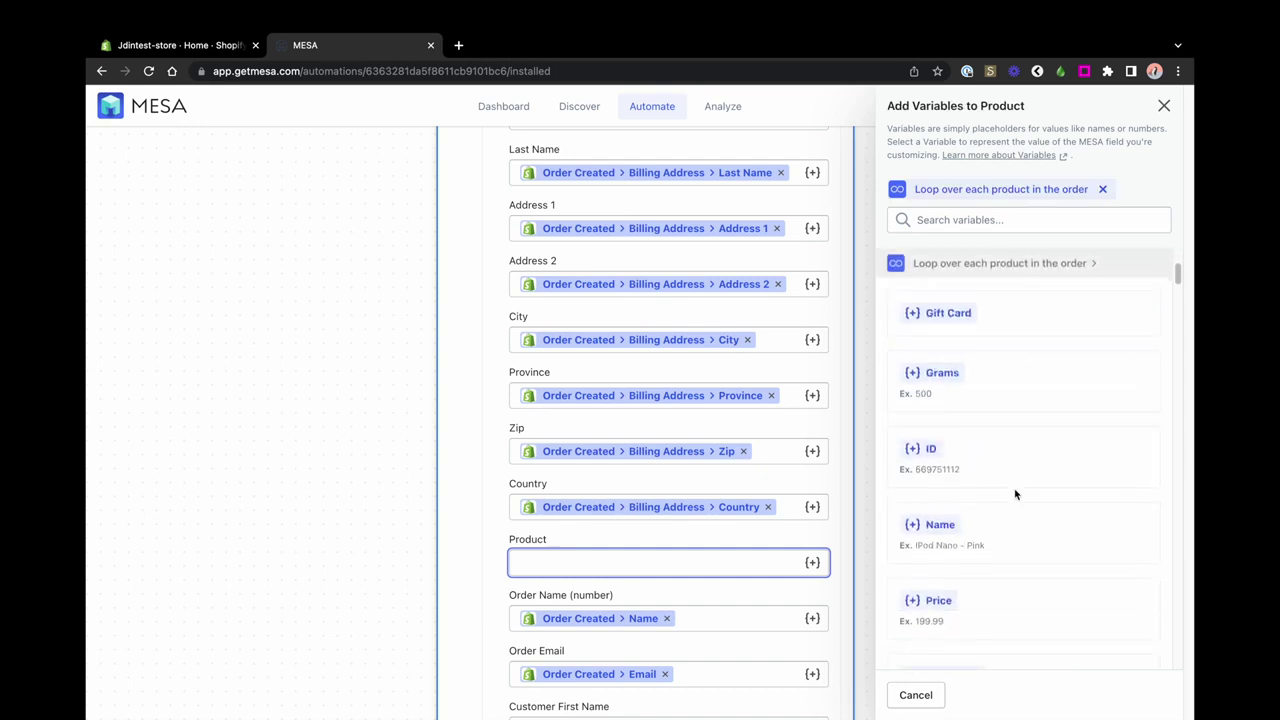
{"action": "scroll", "coordinate": [992, 496], "scroll_direction": "down", "scroll_amount": 3}
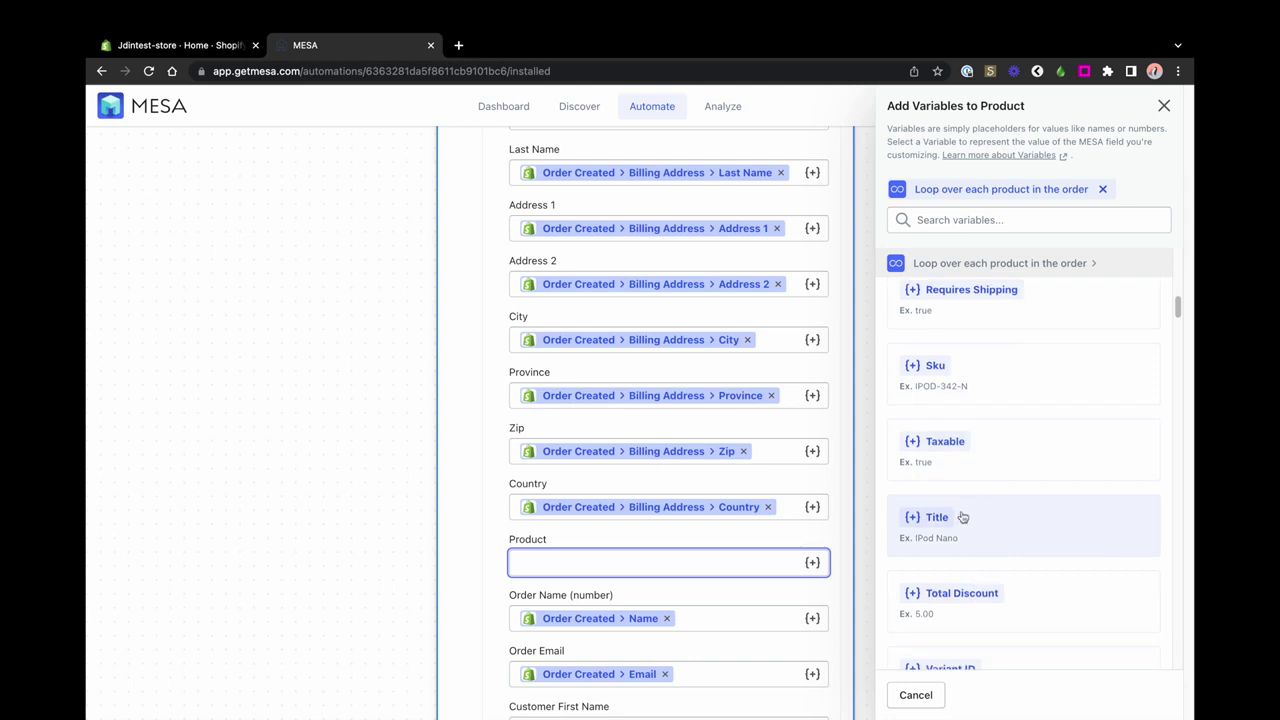
{"action": "left_click", "coordinate": [952, 515]}
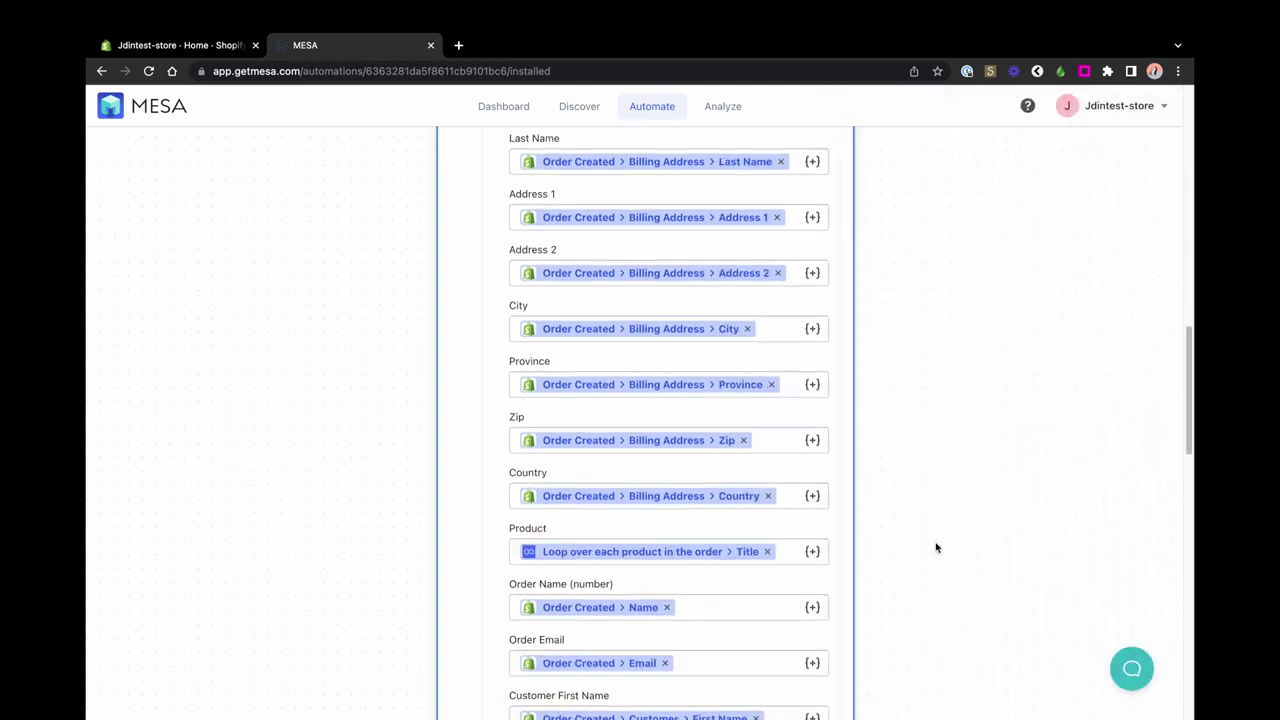
{"action": "scroll", "coordinate": [934, 546], "scroll_direction": "up", "scroll_amount": 10}
{"action": "left_click", "coordinate": [822, 355]}
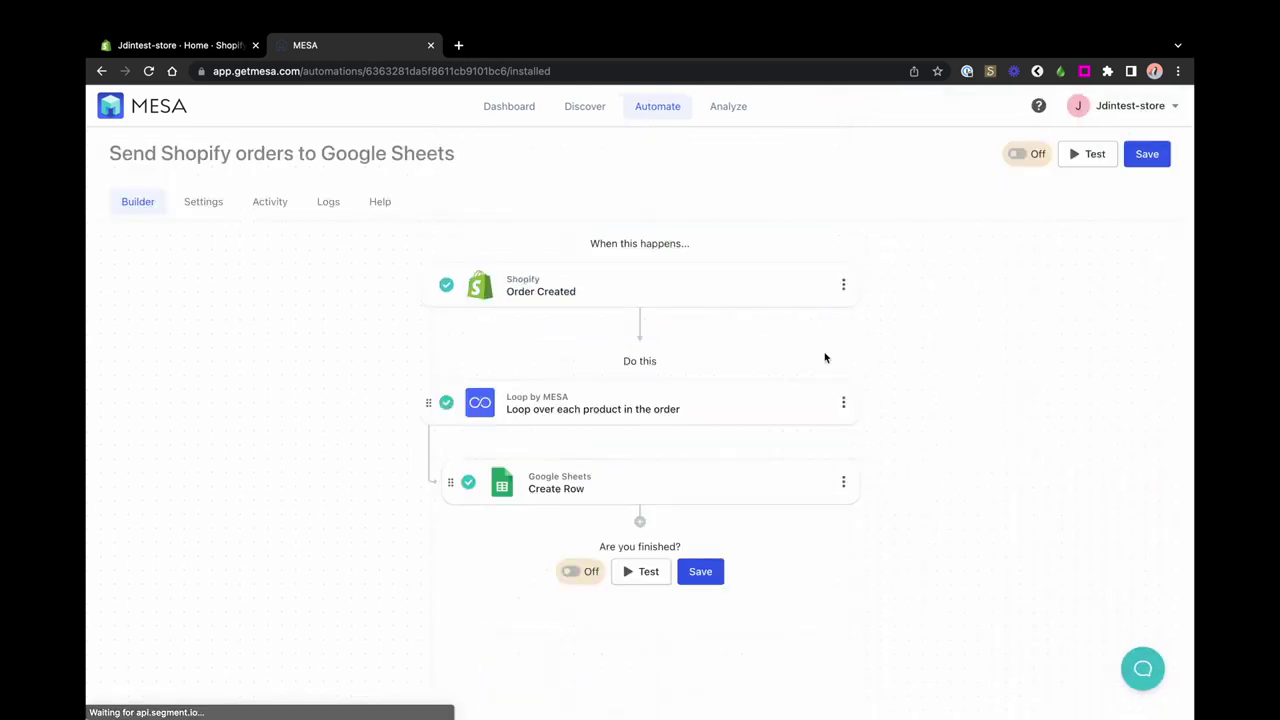
Open the Shopify New Order Sheet in Google Sheets from the Create Row step's spreadsheet setting.
{"action": "left_click", "coordinate": [811, 486]}
{"action": "scroll", "coordinate": [940, 591], "scroll_direction": "down", "scroll_amount": 3}
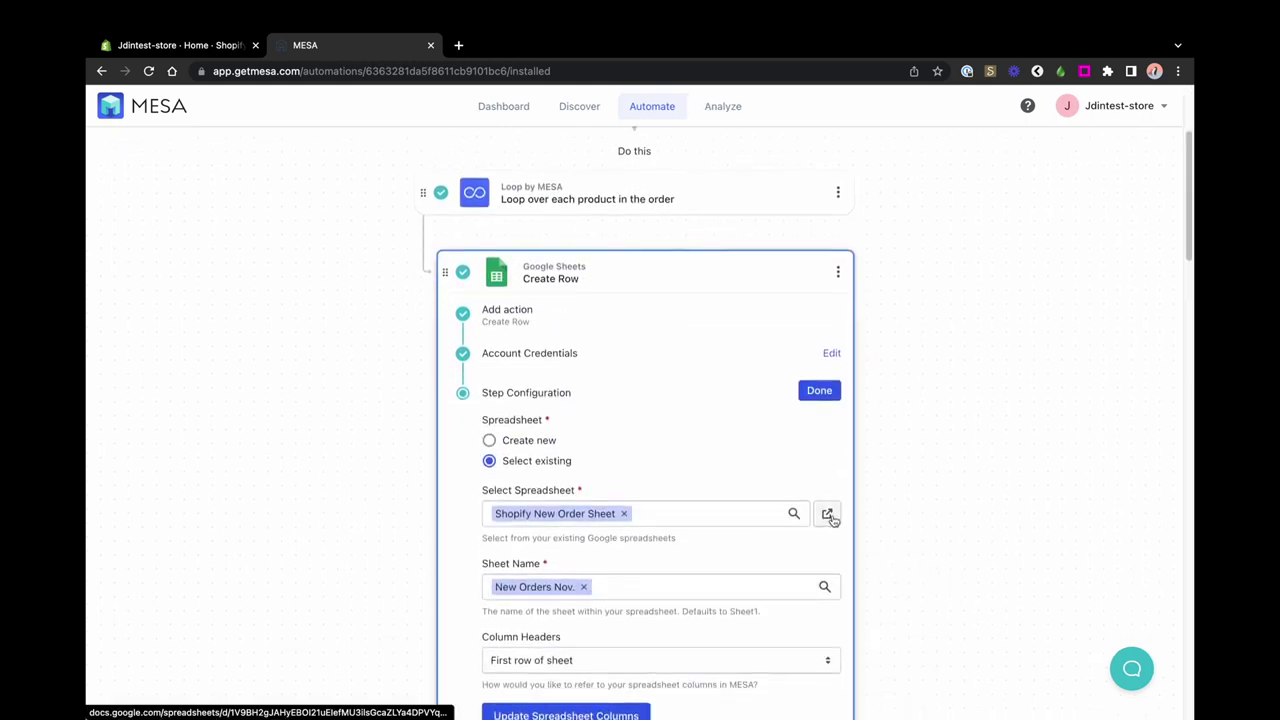
{"action": "left_click", "coordinate": [828, 515]}
Remove the extra headers in L1:AG1 of the New Orders Nov. sheet and switch back to MESA.
{"action": "left_click_drag", "start_coordinate": [443, 694], "coordinate": [663, 679]}
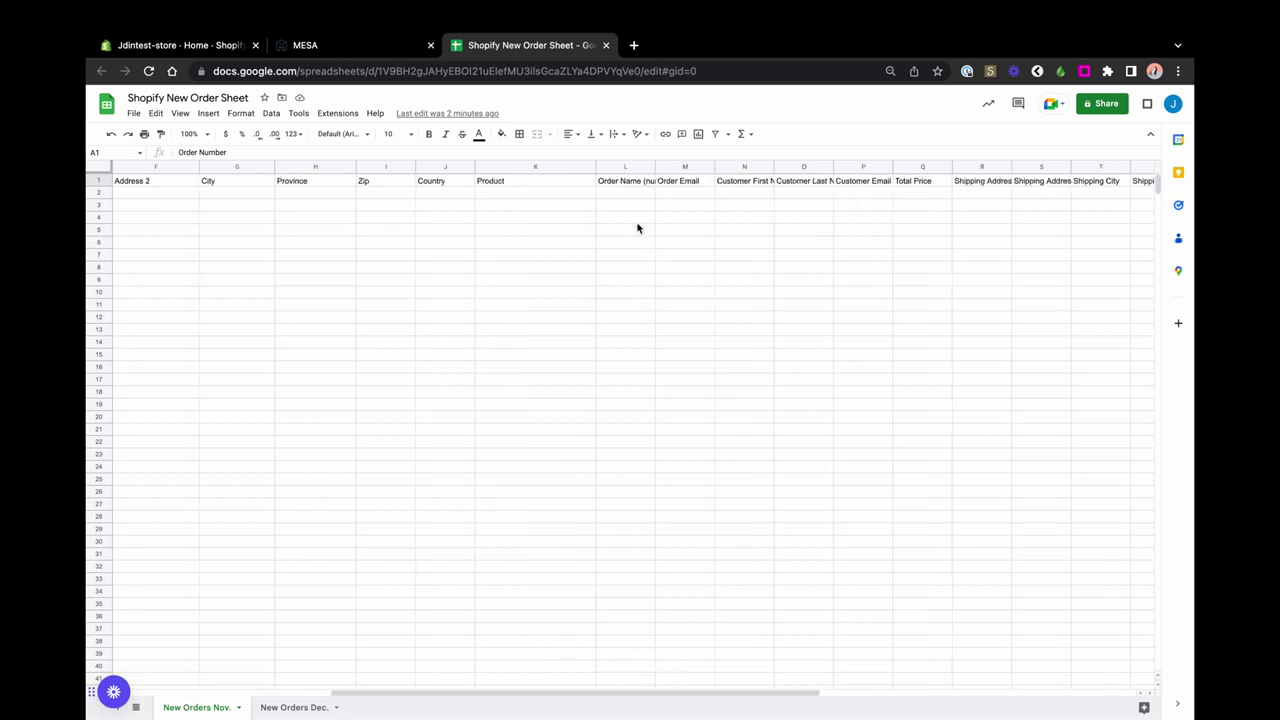
{"action": "left_click", "coordinate": [629, 181]}
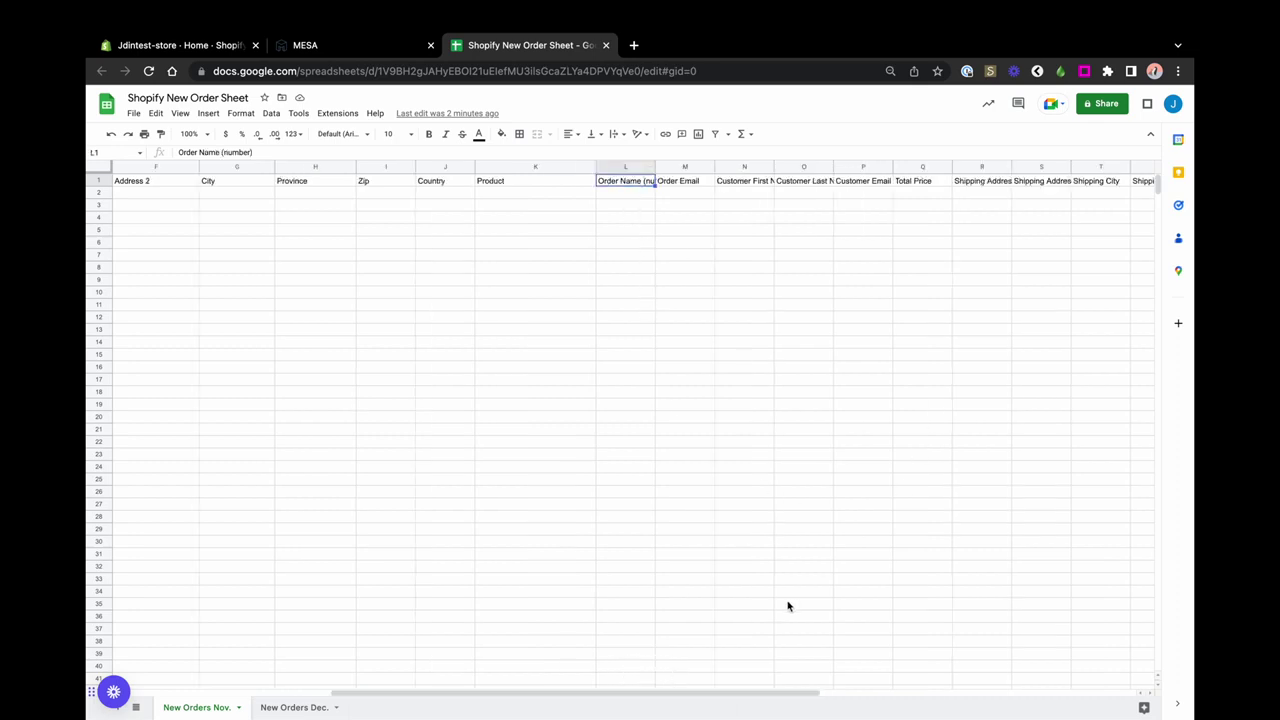
{"action": "left_click_drag", "start_coordinate": [757, 695], "coordinate": [1102, 656]}
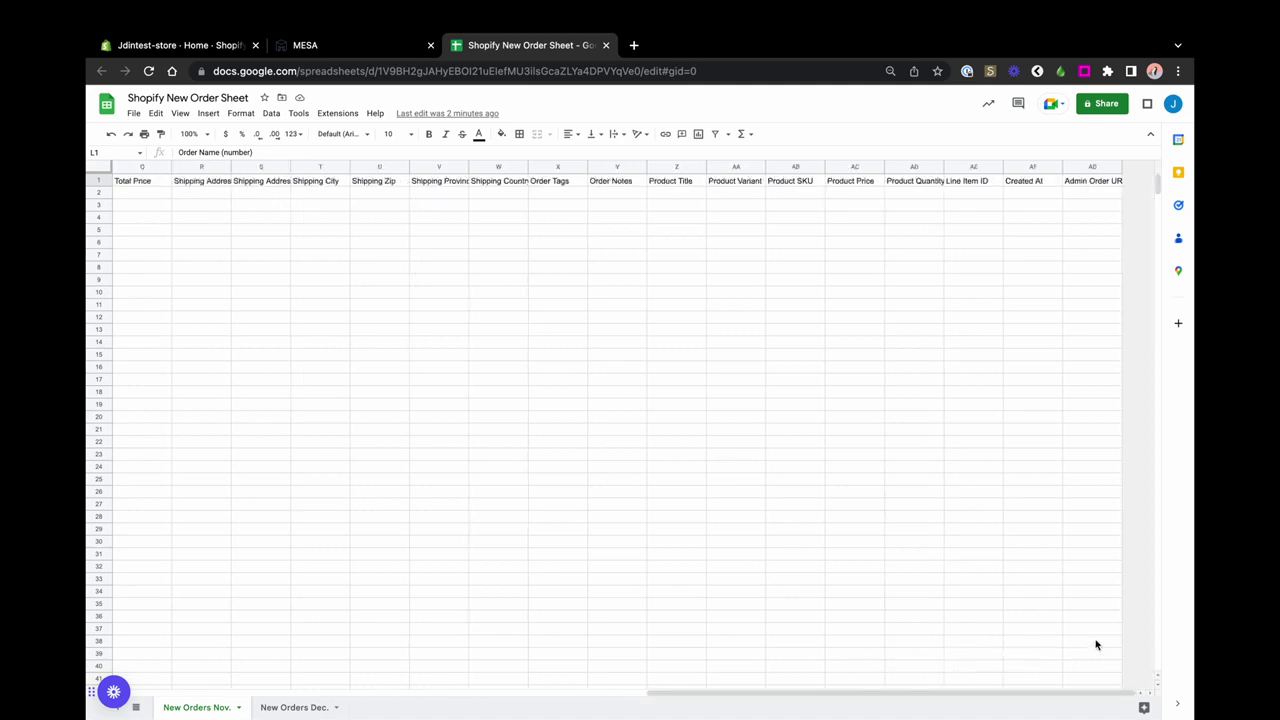
{"action": "left_click", "coordinate": [1086, 181], "text": "shift"}
{"action": "key", "text": "ctrl+r"}
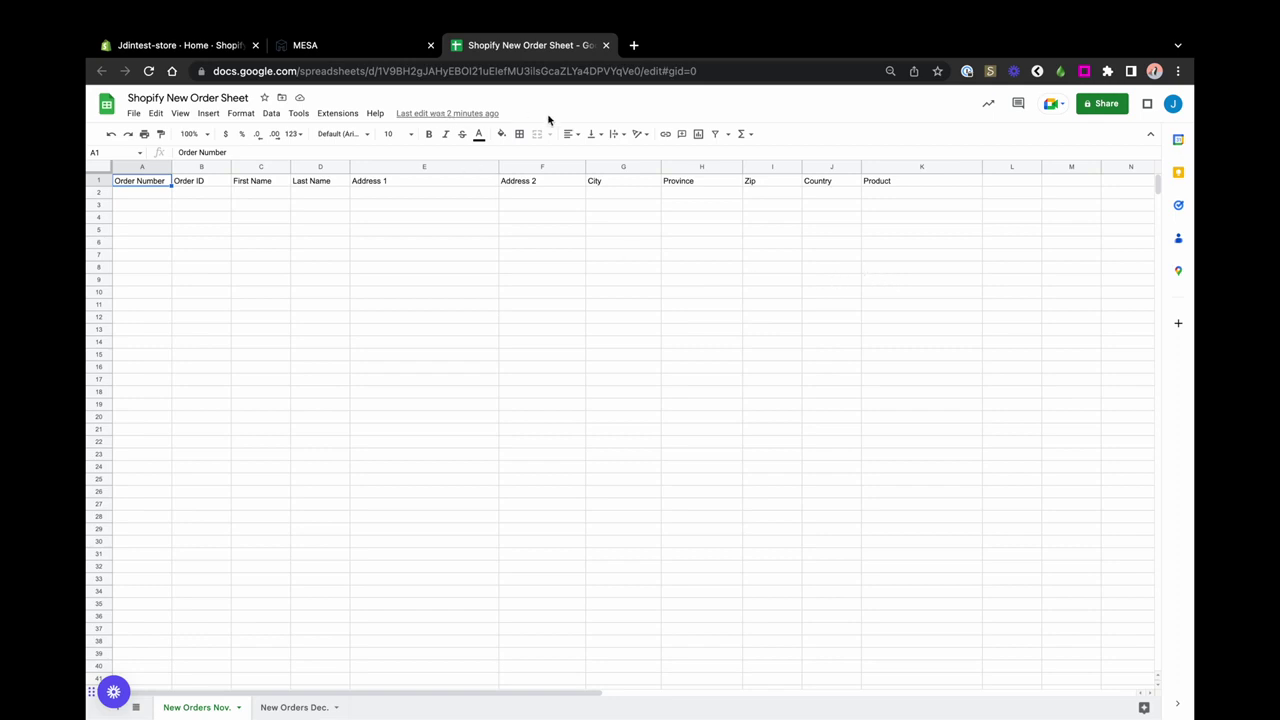
{"action": "left_click", "coordinate": [397, 49]}
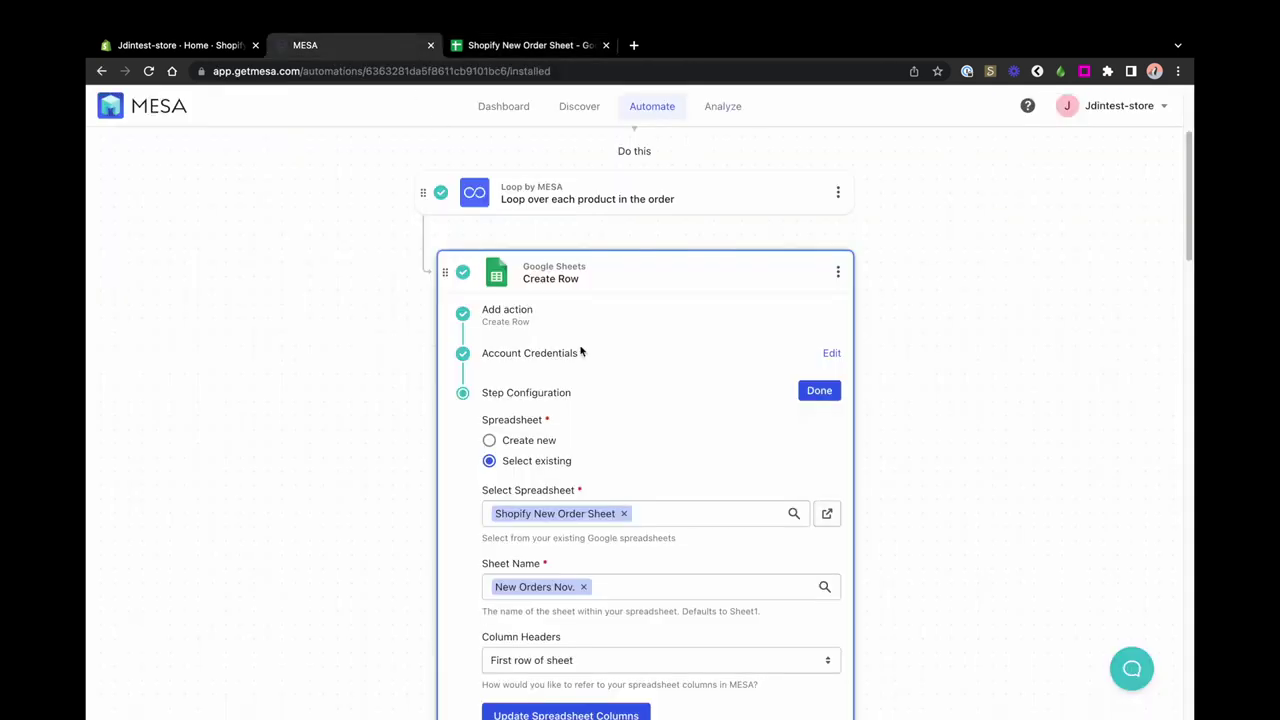
Update the Create Row step's spreadsheet columns from the New Orders Nov. sheet and close the template setup guide.
{"action": "scroll", "coordinate": [974, 549], "scroll_direction": "down", "scroll_amount": 2}
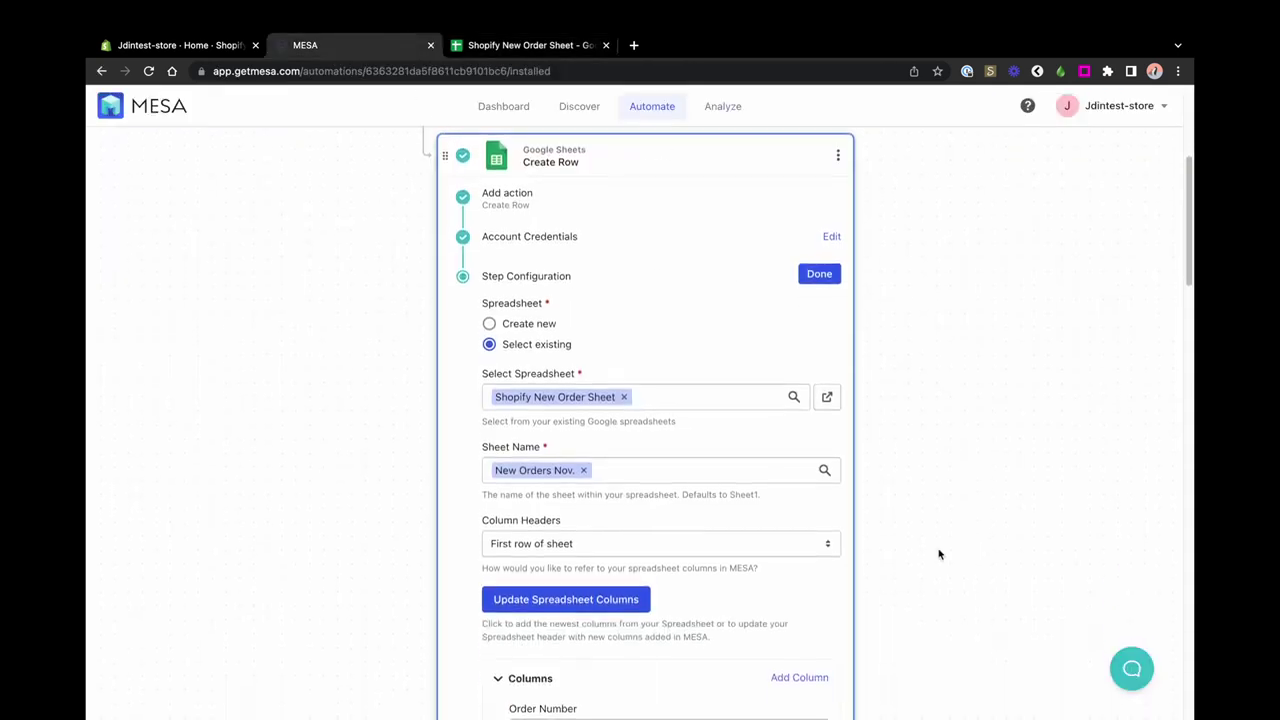
{"action": "left_click", "coordinate": [604, 600]}
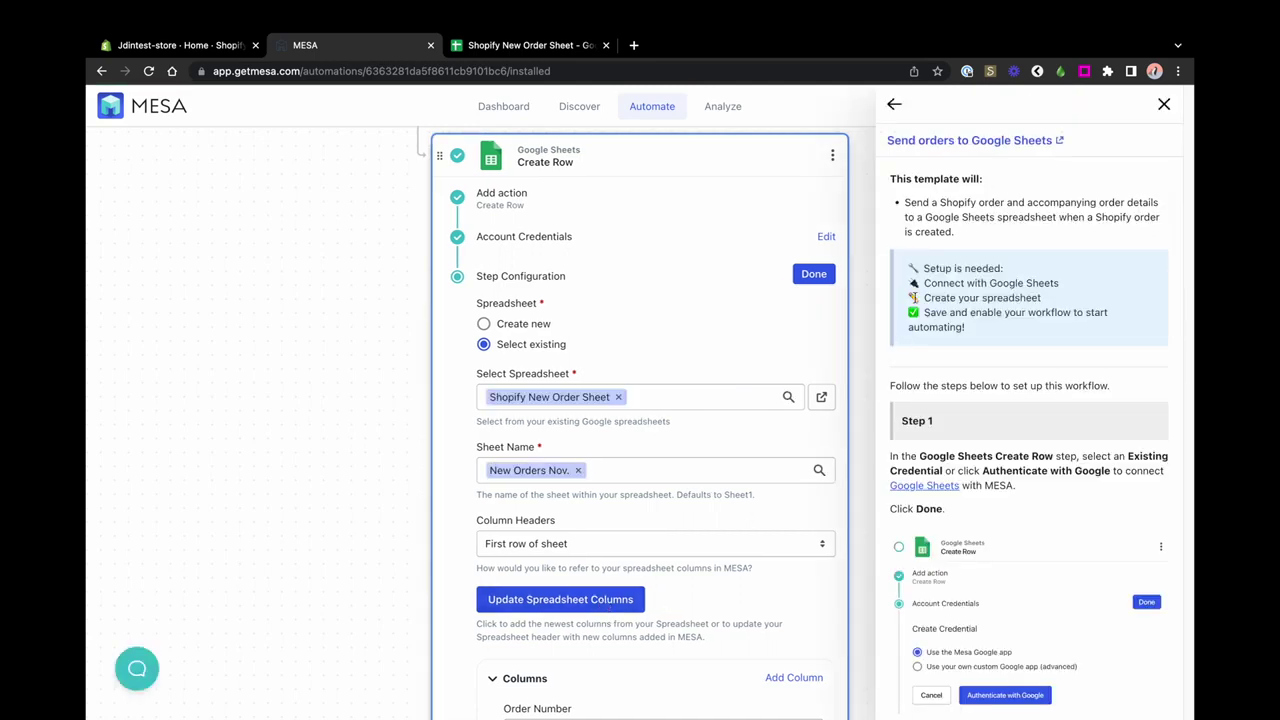
{"action": "left_click", "coordinate": [1164, 104]}
{"action": "scroll", "coordinate": [991, 436], "scroll_direction": "down", "scroll_amount": 8}
{"action": "scroll", "coordinate": [991, 436], "scroll_direction": "up", "scroll_amount": 8}
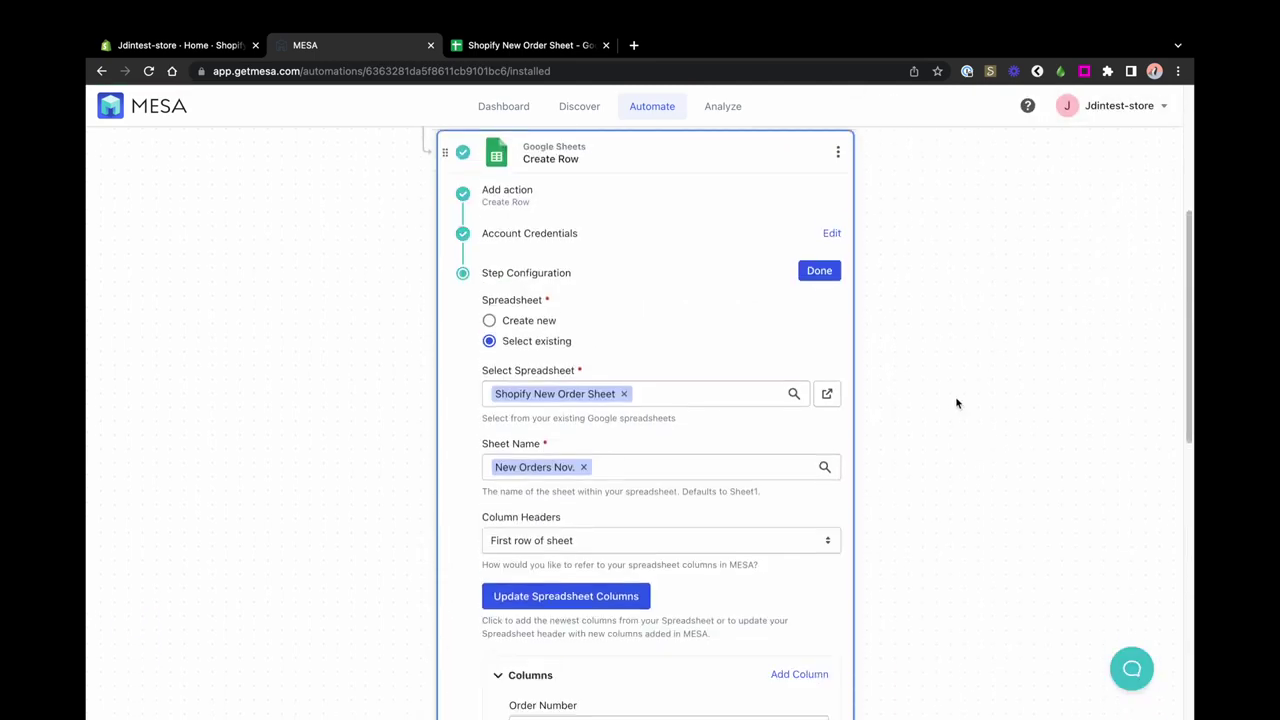
Complete the Create Row step configuration and save the Send Shopify orders to Google Sheets workflow.
{"action": "left_click", "coordinate": [819, 271]}
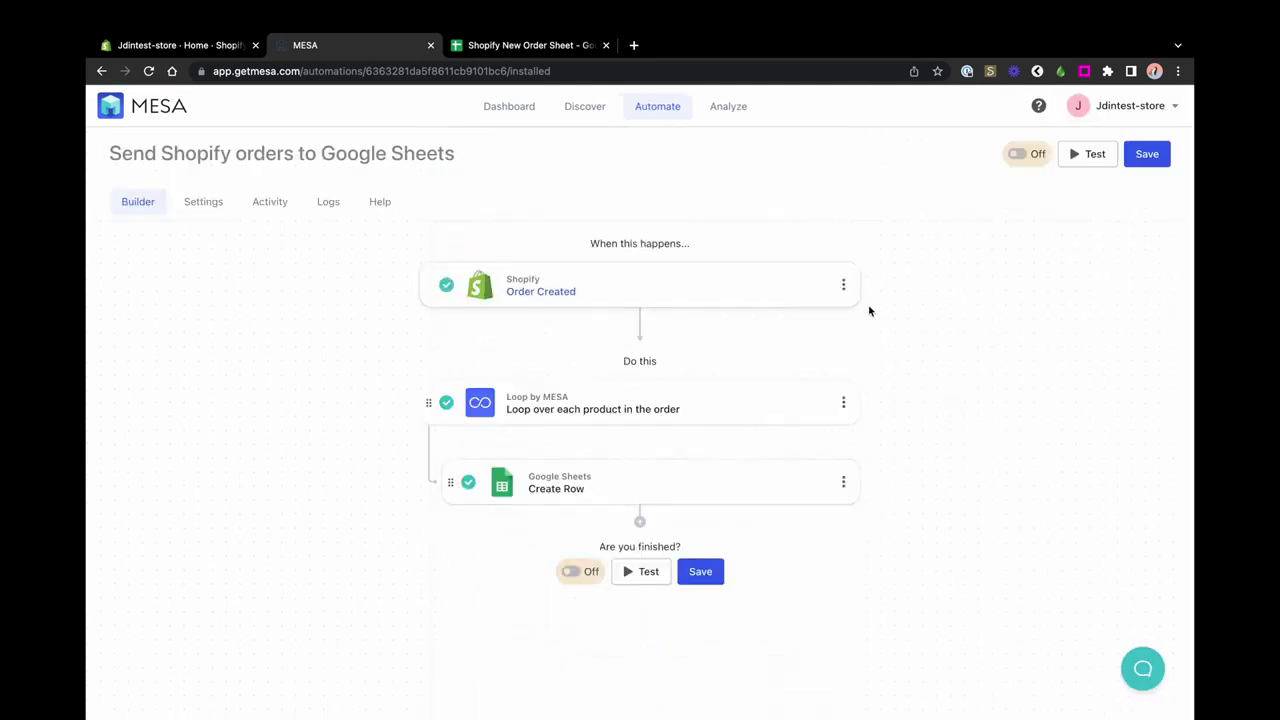
{"action": "left_click", "coordinate": [1146, 155]}
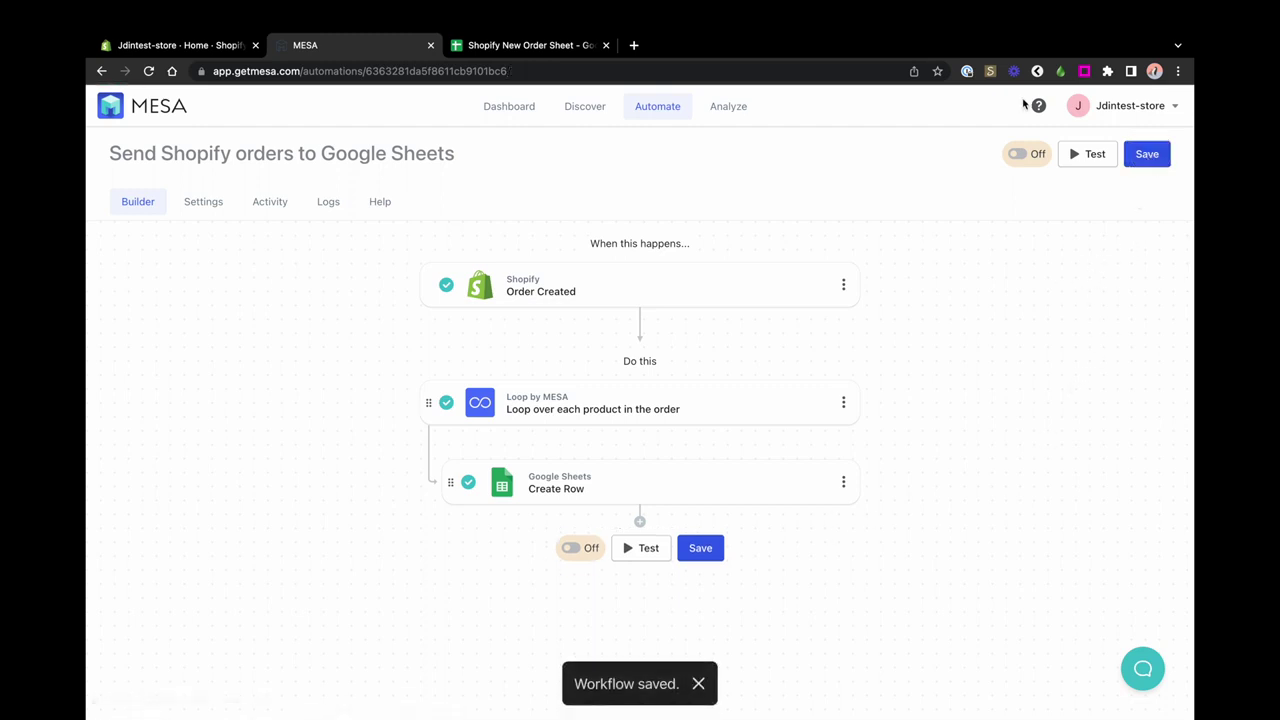
Test the workflow with the most recent Shopify order and check the resulting rows in the Shopify New Order Sheet.
{"action": "left_click", "coordinate": [1087, 155]}
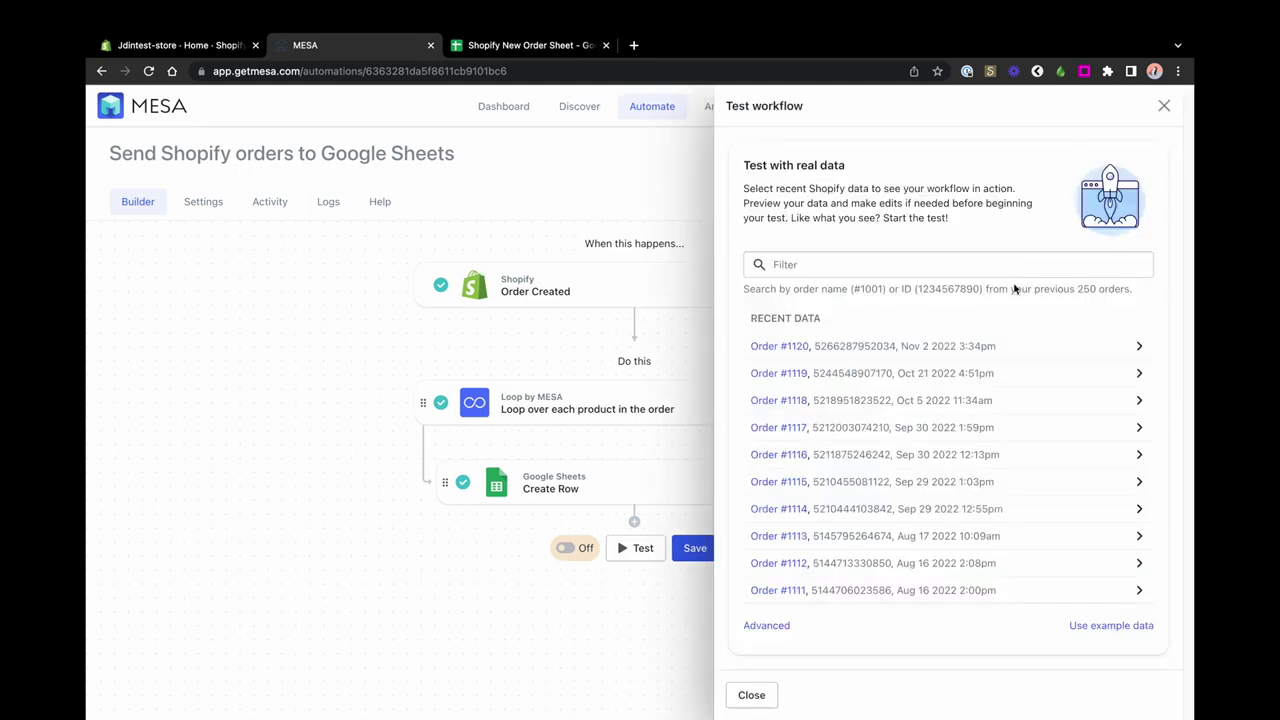
{"action": "left_click", "coordinate": [931, 345]}
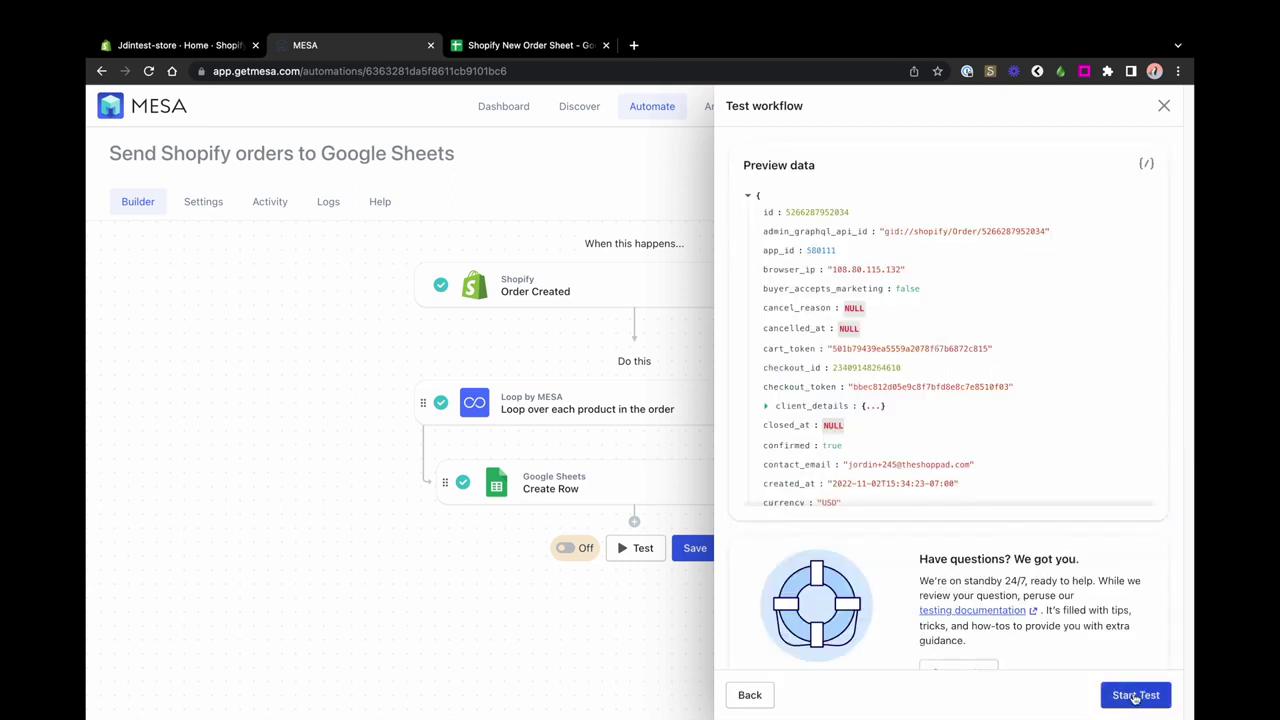
{"action": "left_click", "coordinate": [1135, 696]}
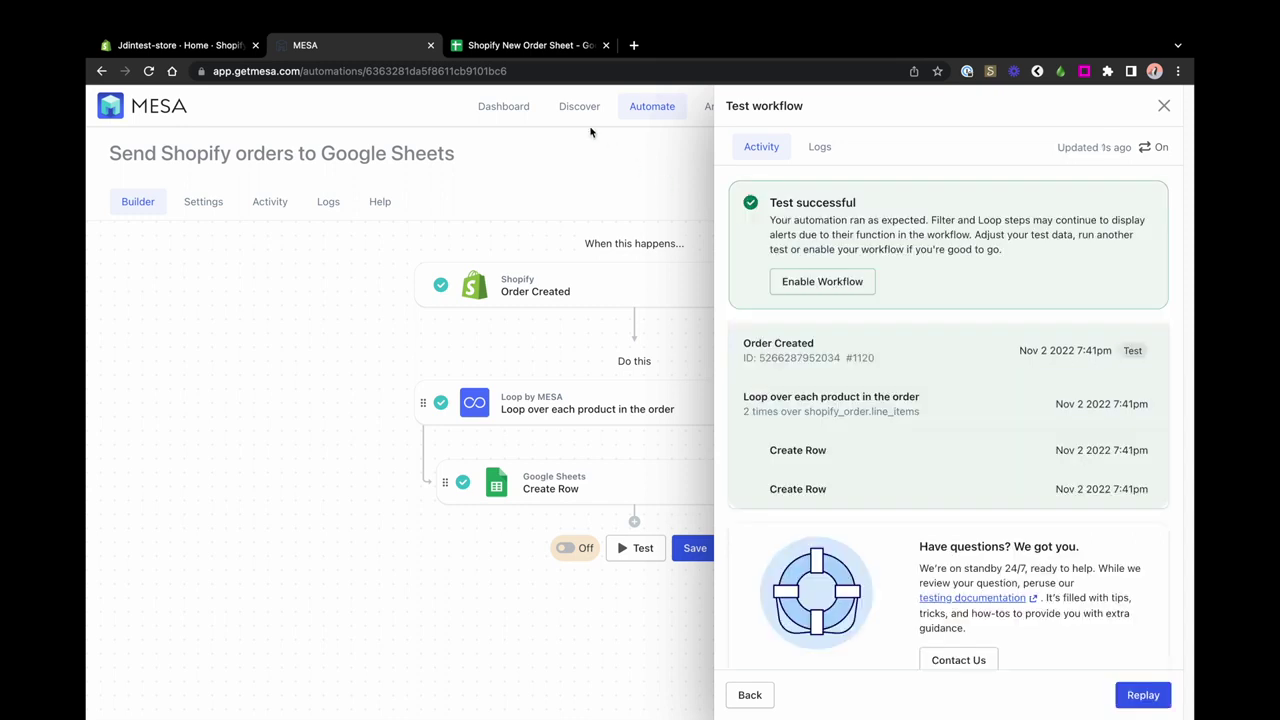
{"action": "left_click", "coordinate": [530, 46]}
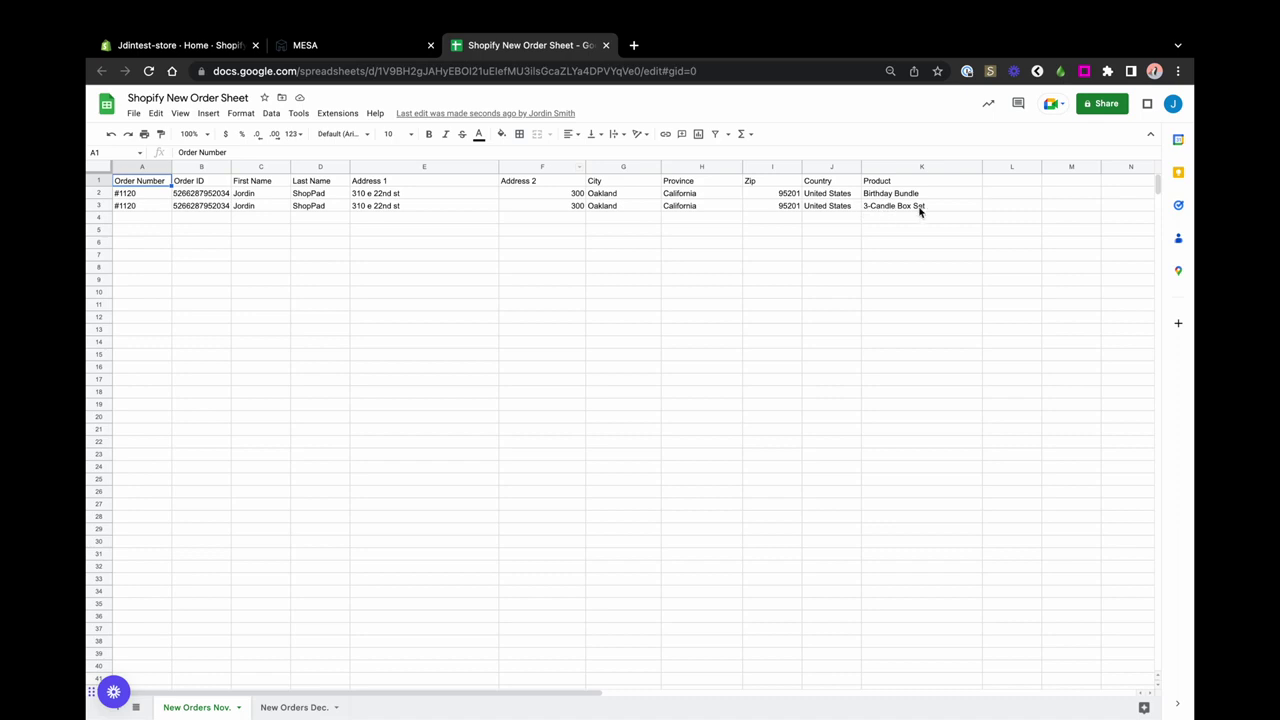
Return to MESA, close the test results and turn the workflow on.
{"action": "left_click", "coordinate": [366, 47]}
{"action": "left_click", "coordinate": [1164, 106]}
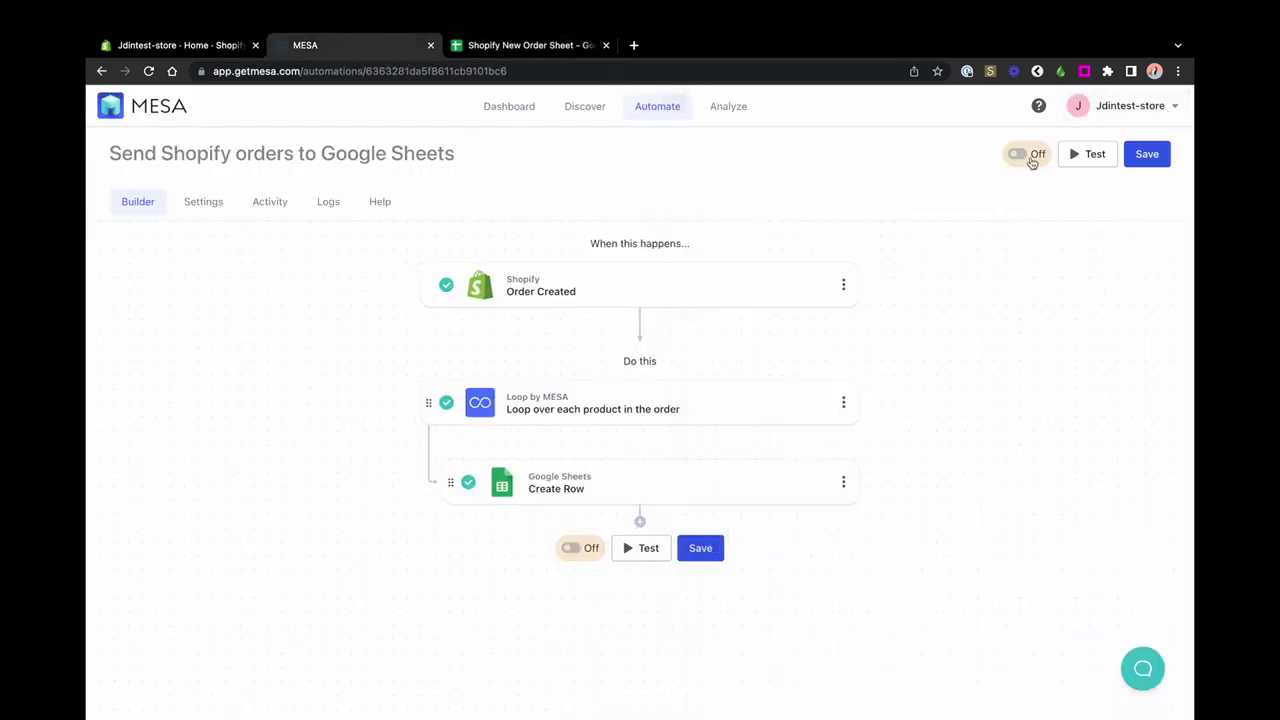
{"action": "left_click", "coordinate": [1019, 155]}
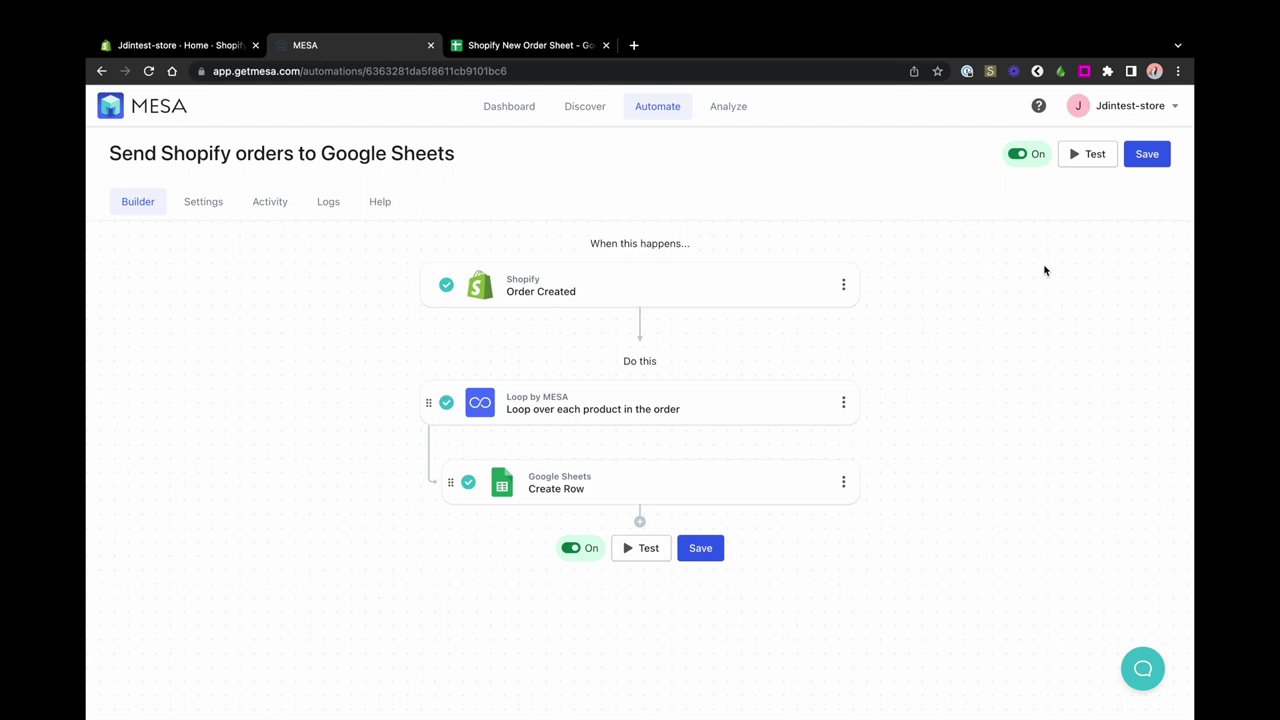
View the support contact form in the help chat and close it.
{"action": "left_click", "coordinate": [1145, 670]}
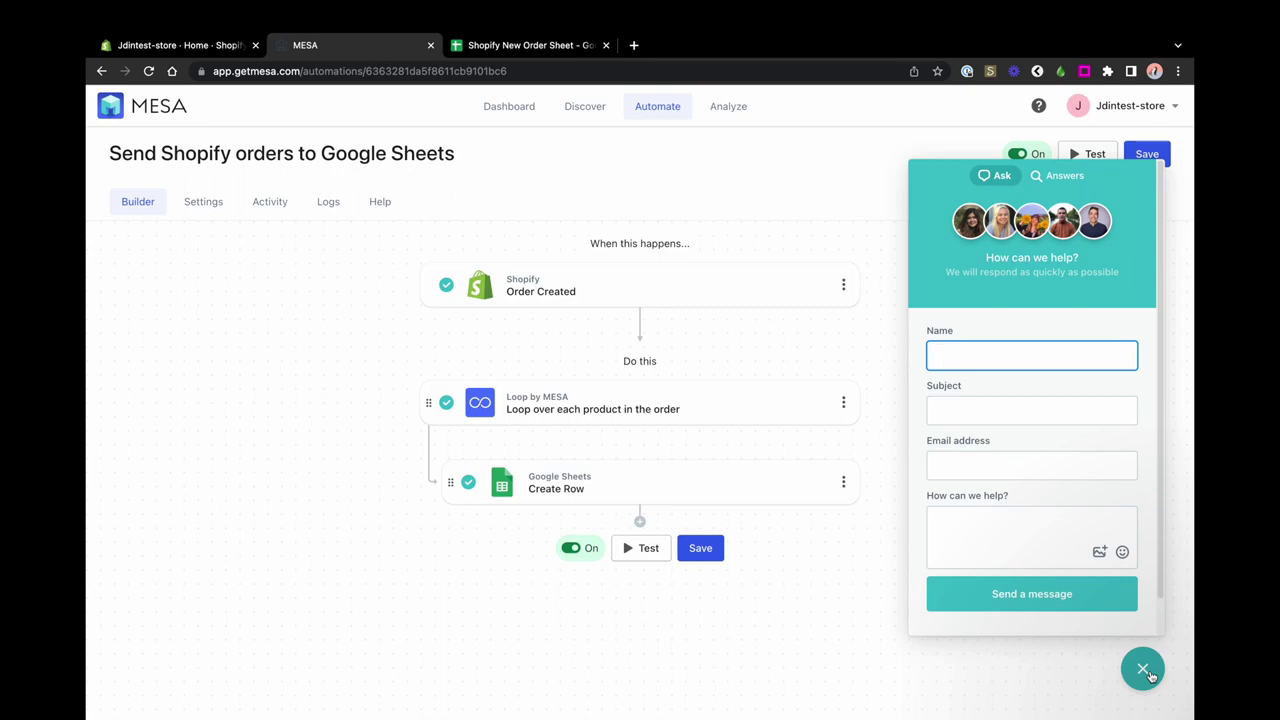
{"action": "left_click", "coordinate": [1148, 674]}
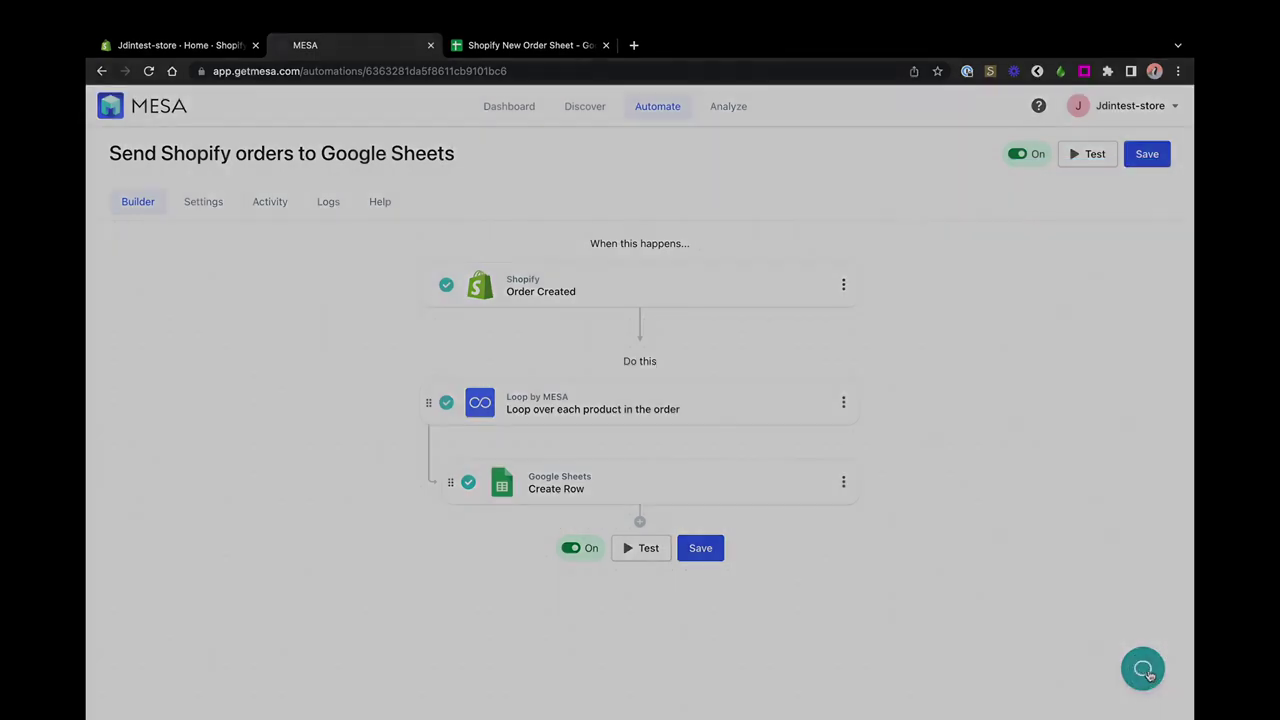